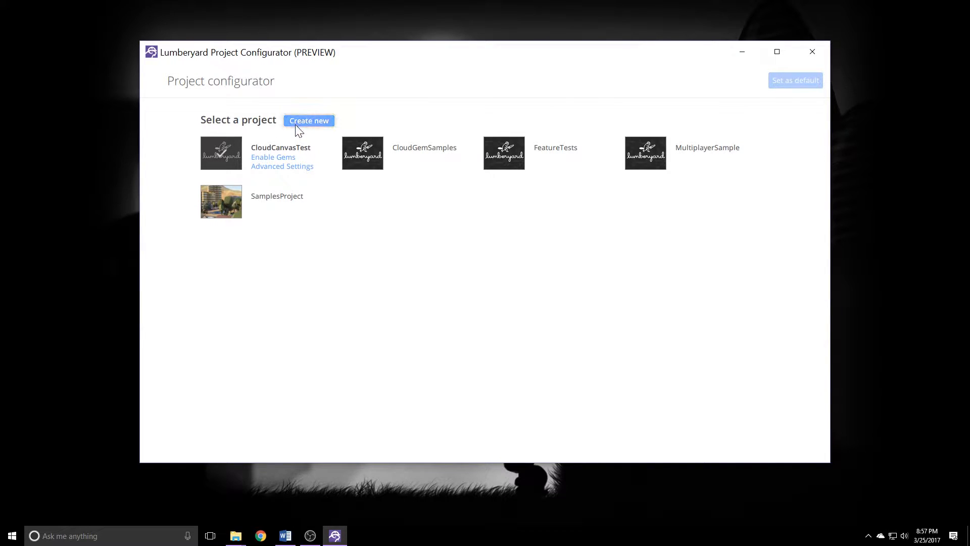
Create a new Lumberyard project named ccDemo1.
click(311, 118)
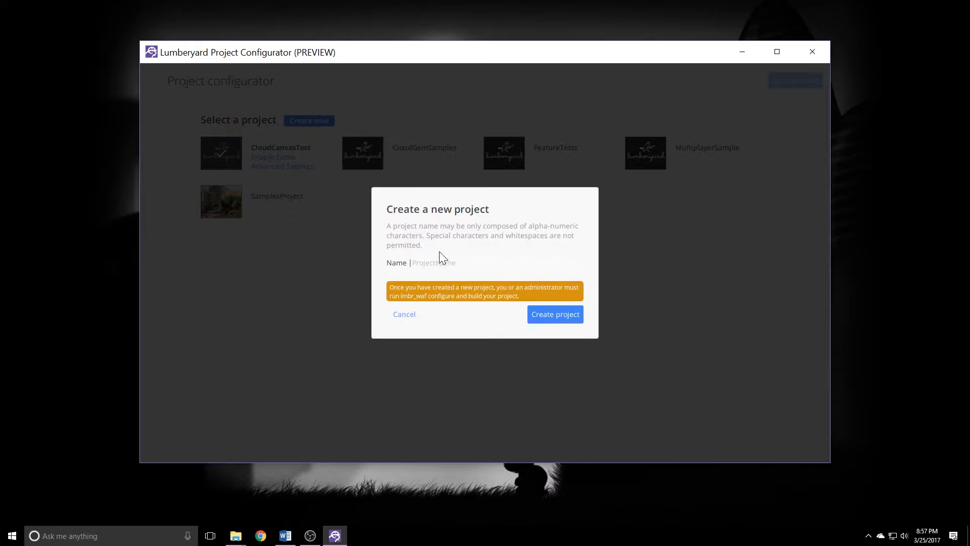
text(ccDemo1)
click(547, 317)
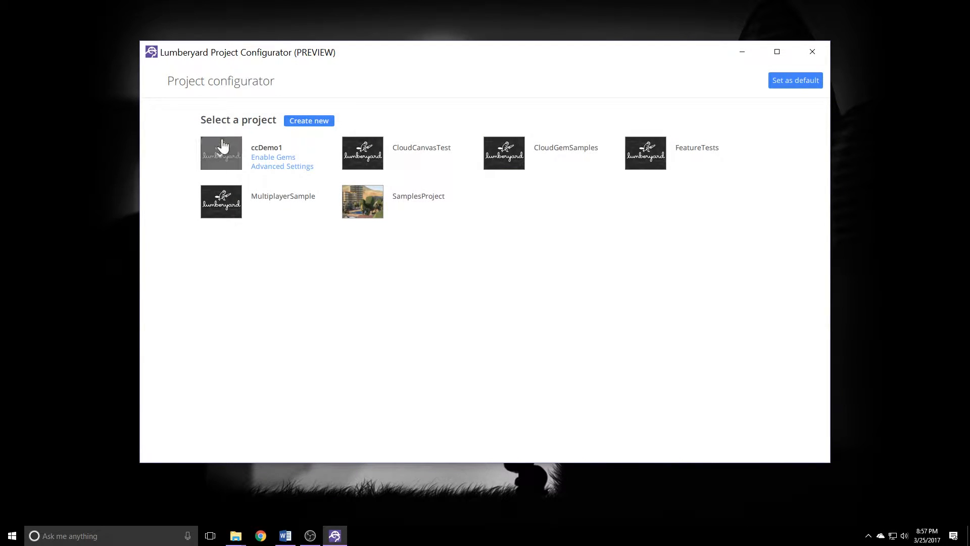
Enable the Cloud Canvas (AWS) and Cloud Canvas Common [PREVIEW] gems for the ccDemo1 project.
click(267, 158)
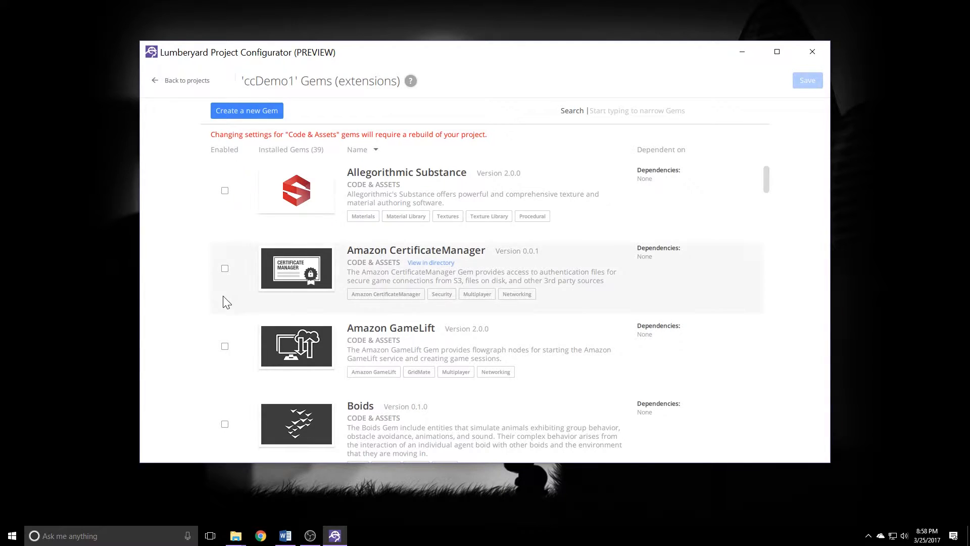
scroll(219, 314, down, 10)
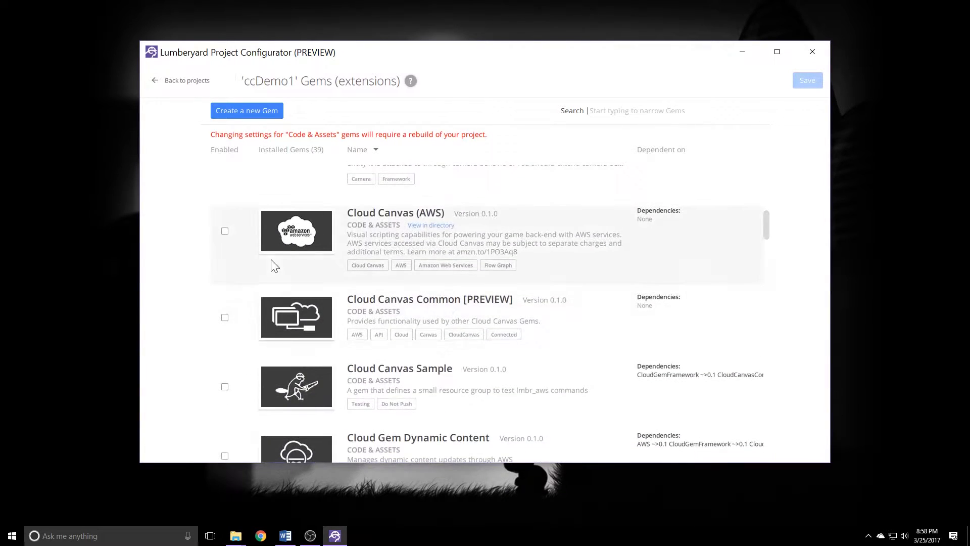
click(225, 231)
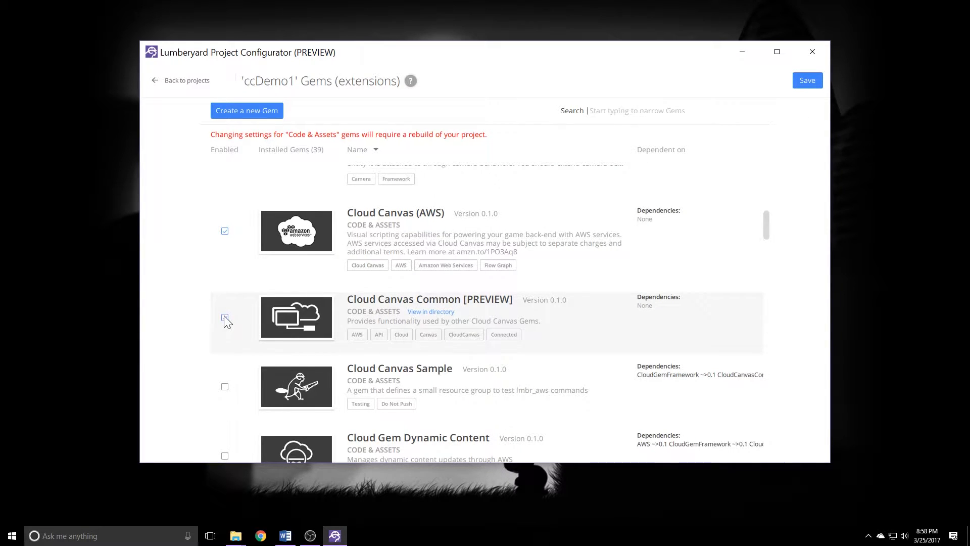
Enable the Cloud Gem Dynamic Content and Cloud Gem Framework [PREVIEW] gems, acknowledging the AWS resource notice for each.
scroll(225, 319, down, 5)
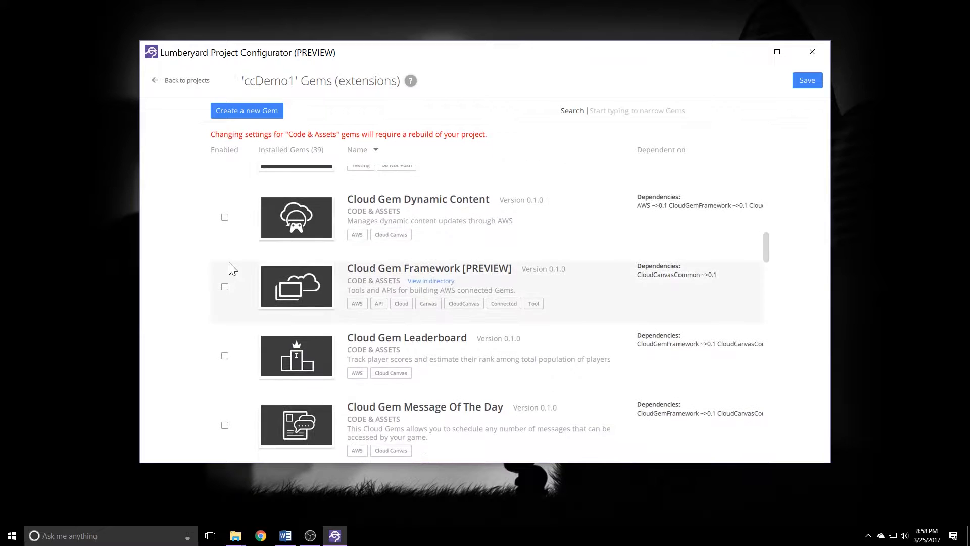
click(224, 219)
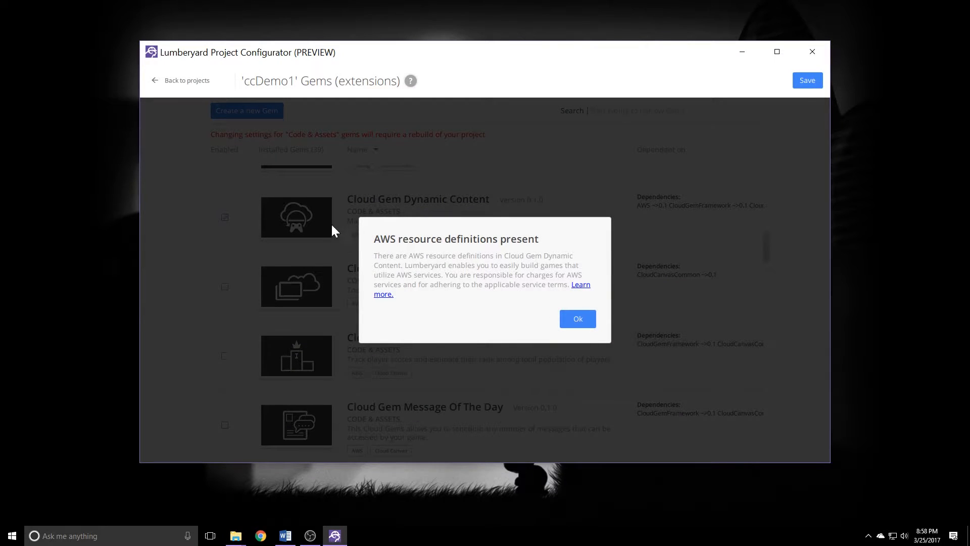
click(571, 314)
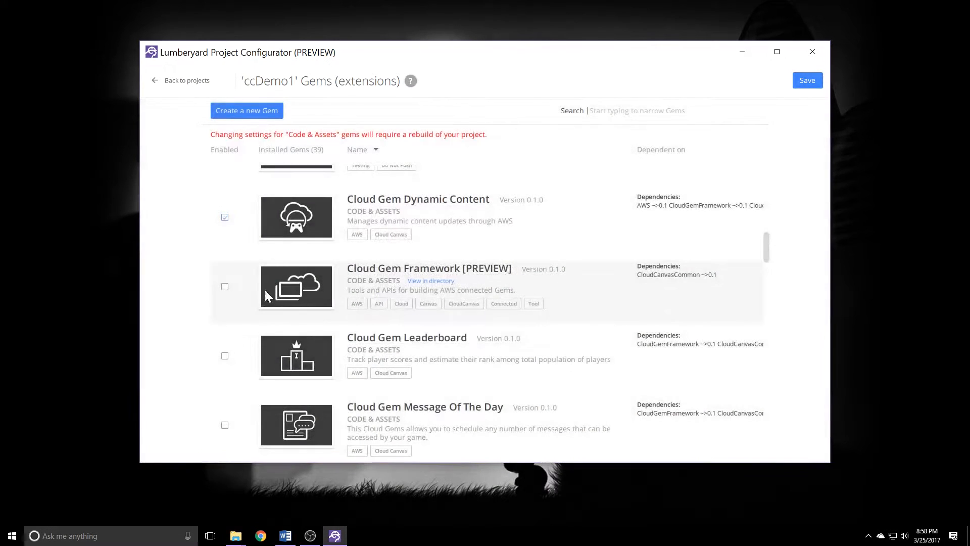
click(224, 287)
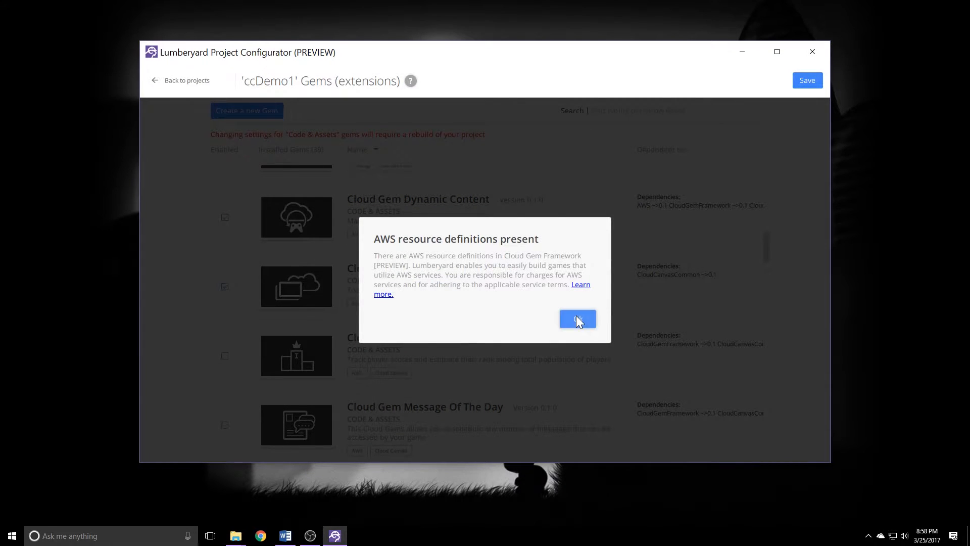
click(576, 316)
Enable the Cloud Gem Leaderboard and Cloud Gem Message Of The Day gems, acknowledging their AWS resource notices.
scroll(223, 316, down, 2)
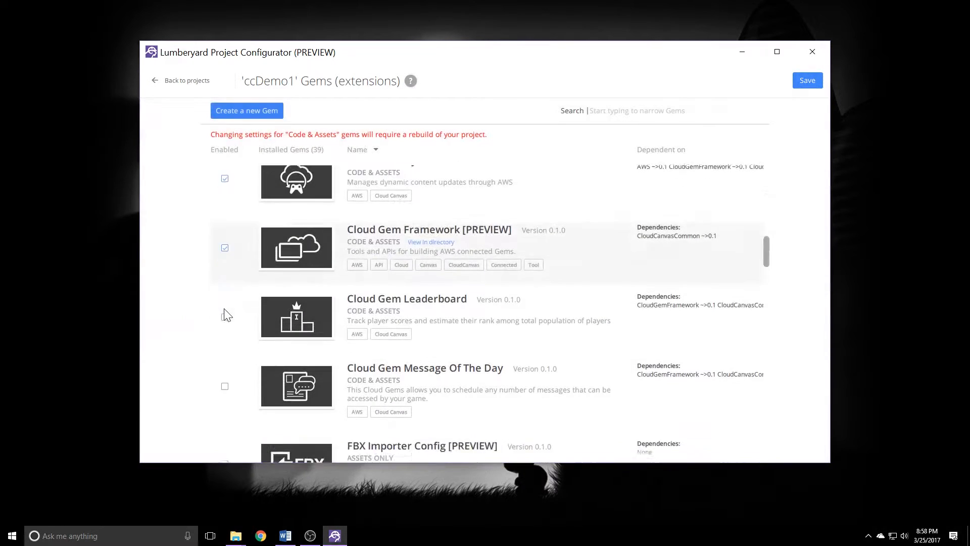
click(225, 245)
click(576, 318)
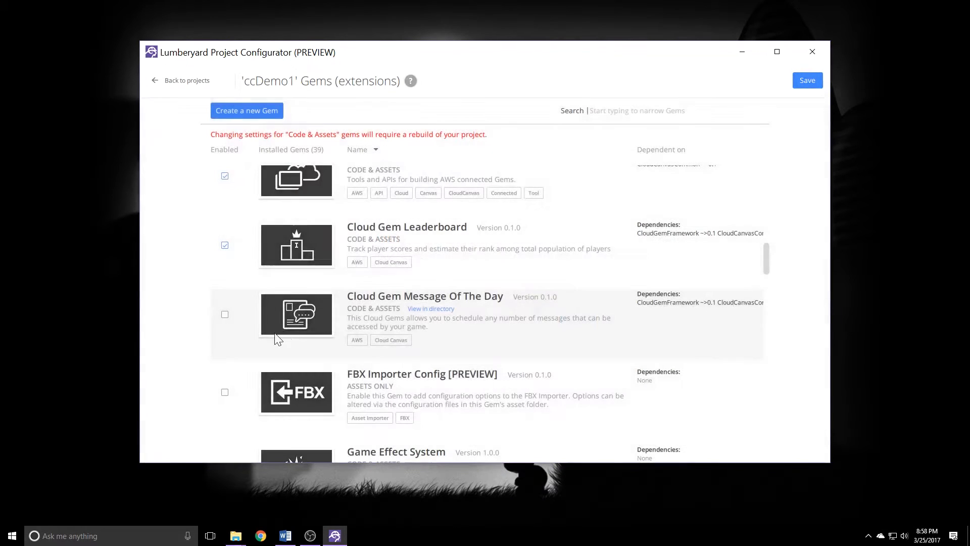
click(225, 315)
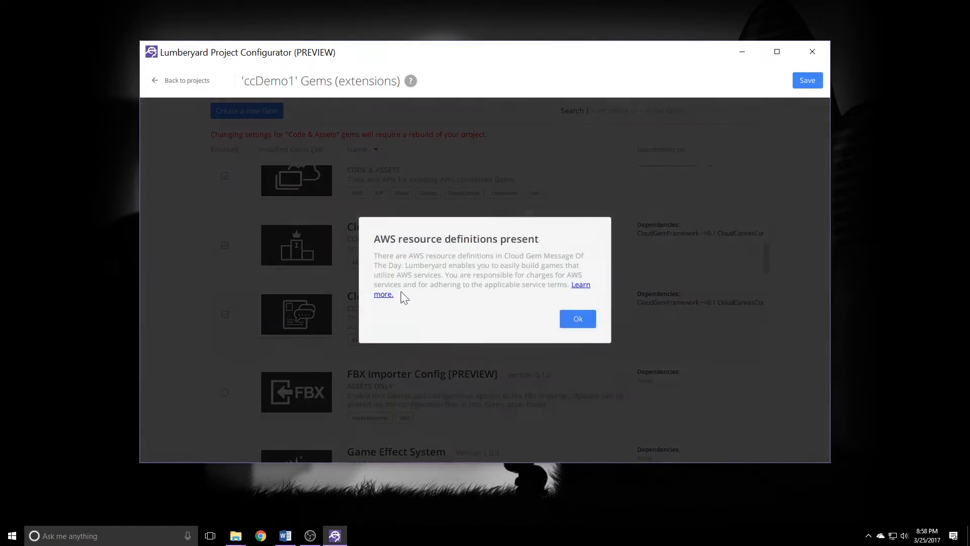
click(574, 323)
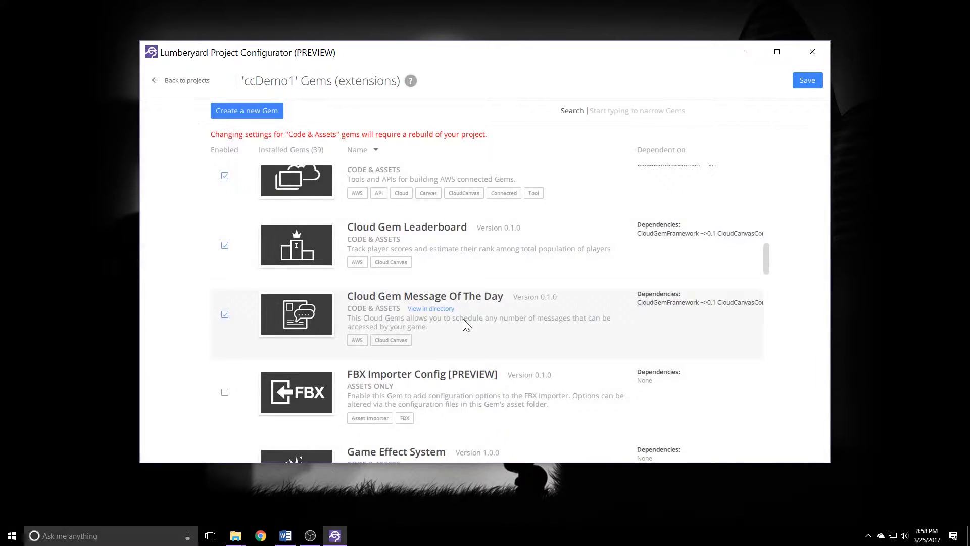
Save the gem selection, make ccDemo1 the default project and close the Project Configurator.
click(807, 81)
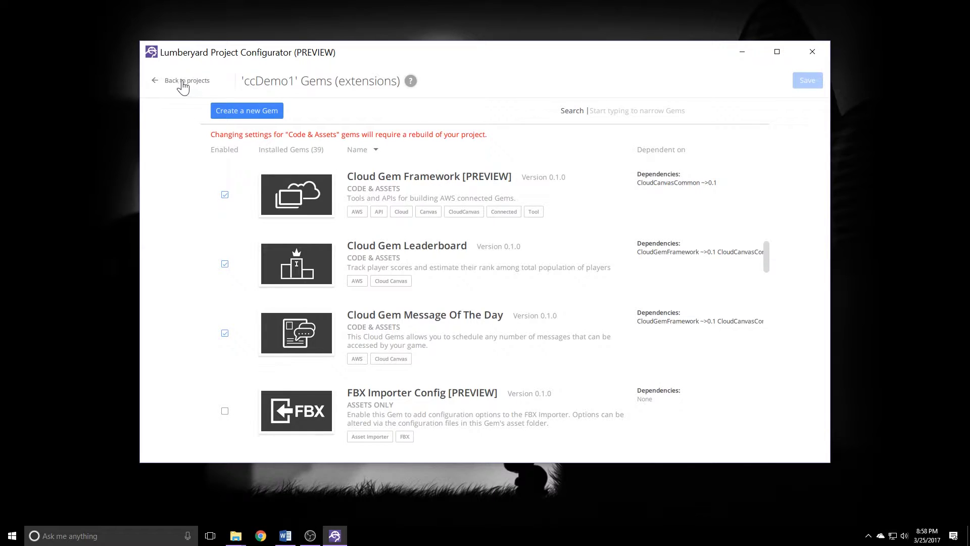
click(184, 81)
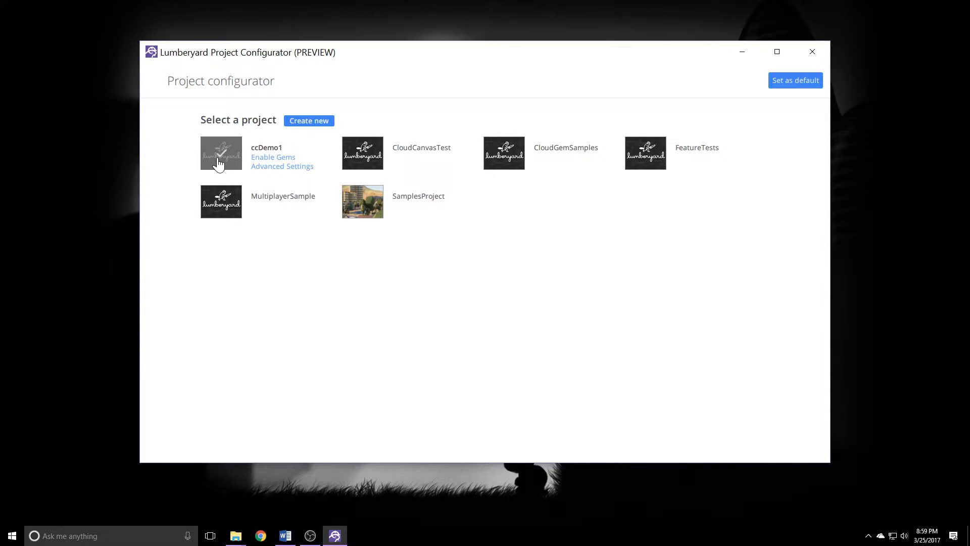
click(815, 77)
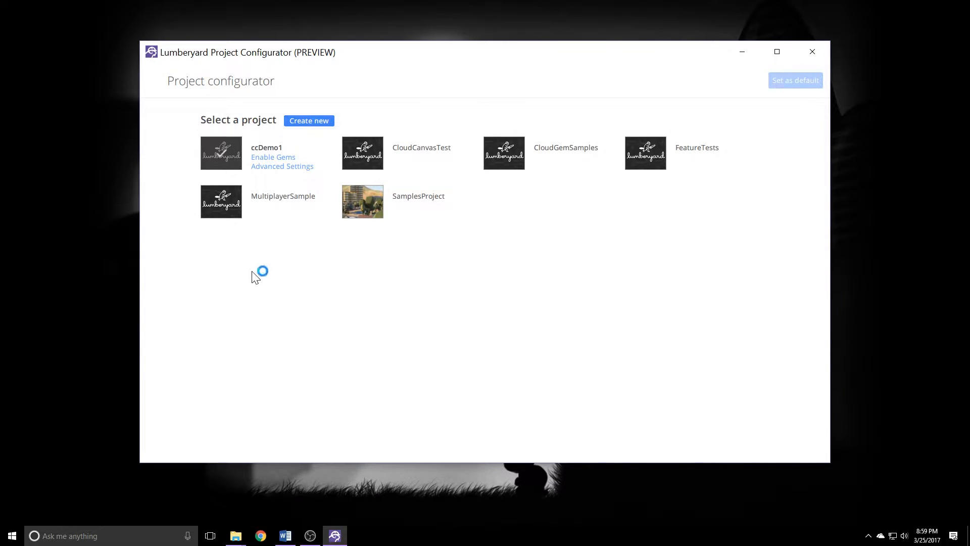
click(812, 52)
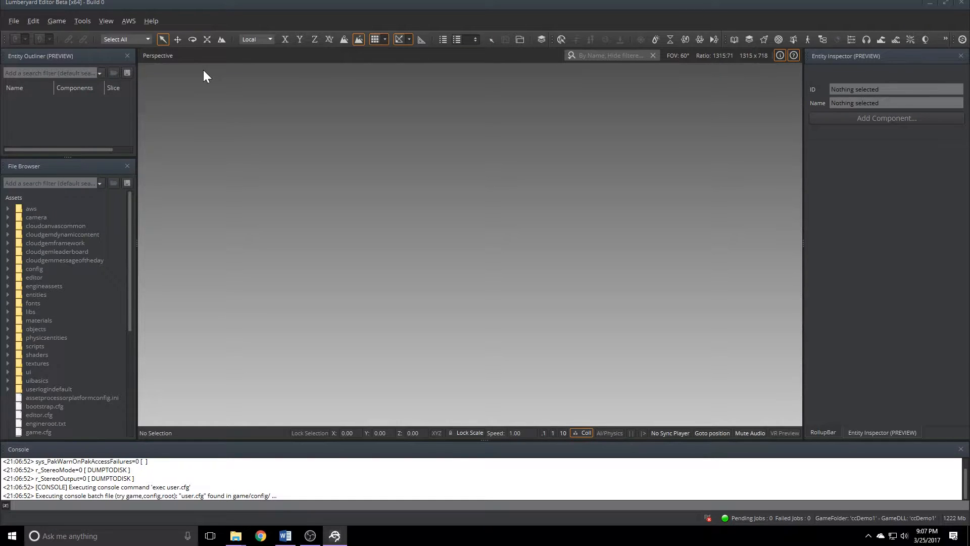
Open the Cloud Canvas Resource Manager in the Lumberyard Editor.
click(125, 22)
mouse_move(134, 52)
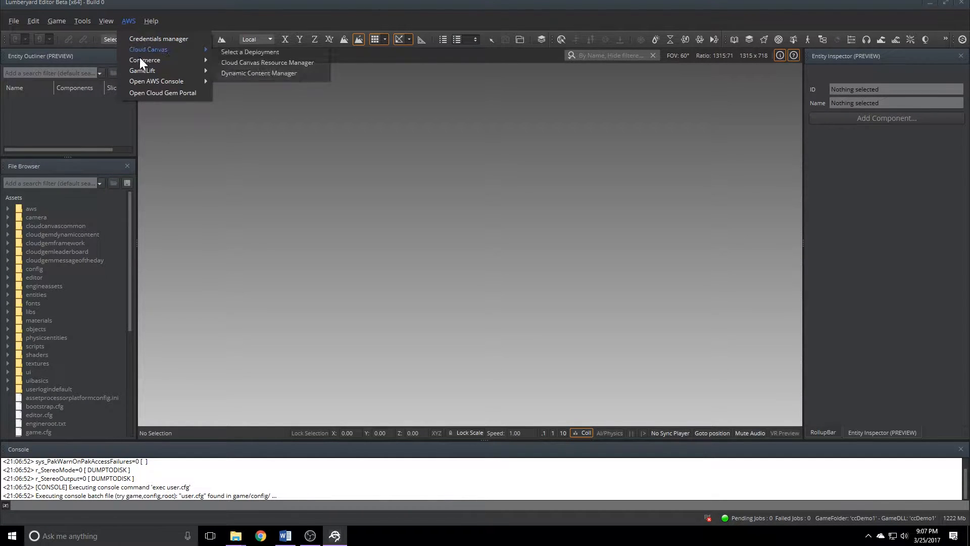
click(259, 63)
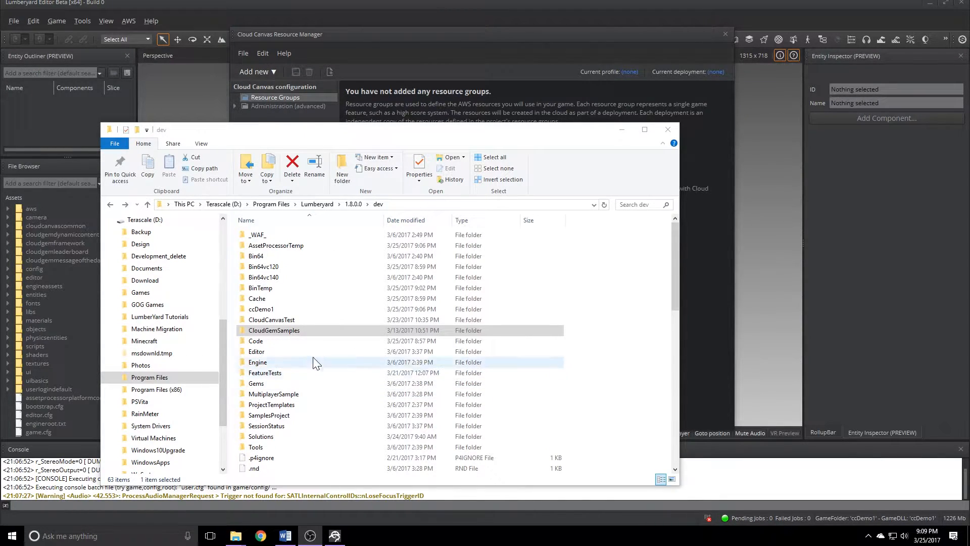
In File Explorer, go to the CloudGemSamples project's AWS folder and open deployment-template in Atom.
double_click(287, 331)
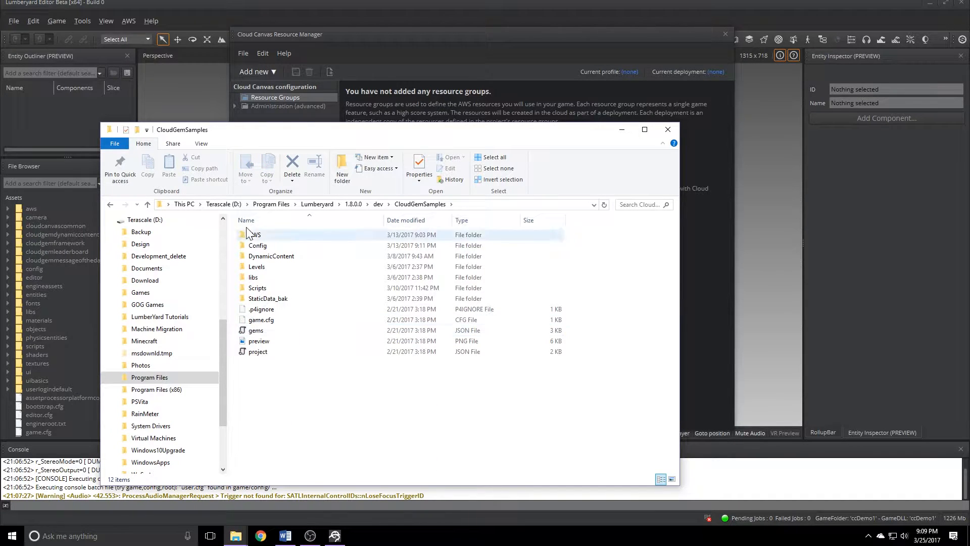
double_click(258, 236)
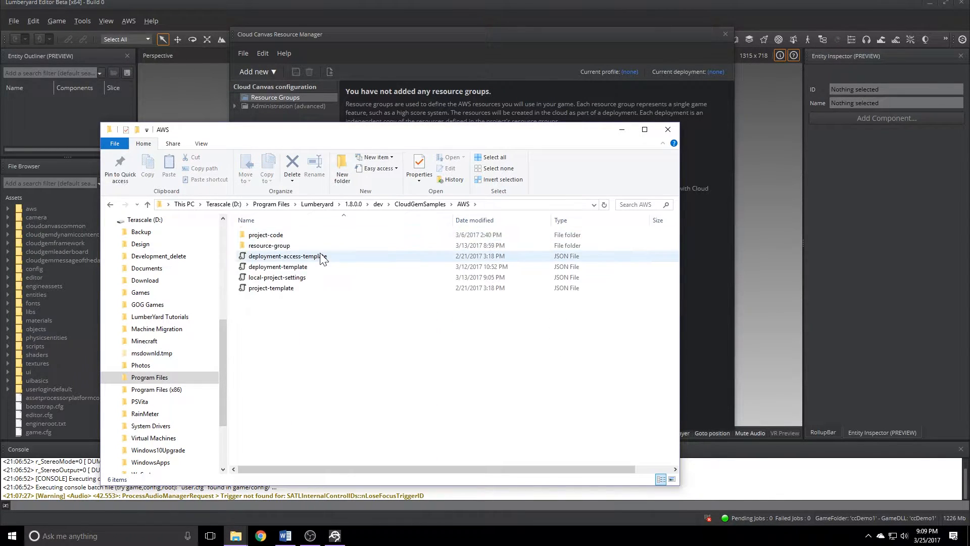
right_click(289, 268)
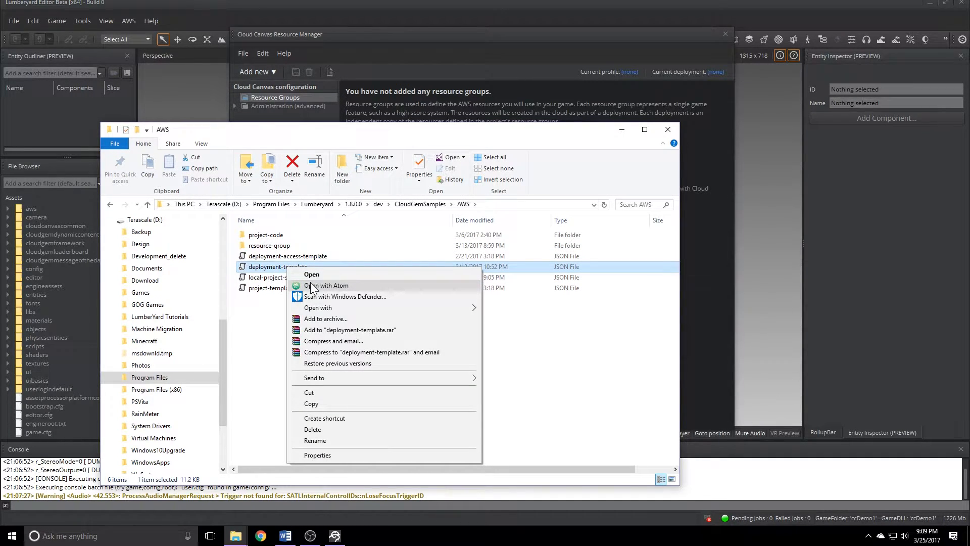
click(326, 286)
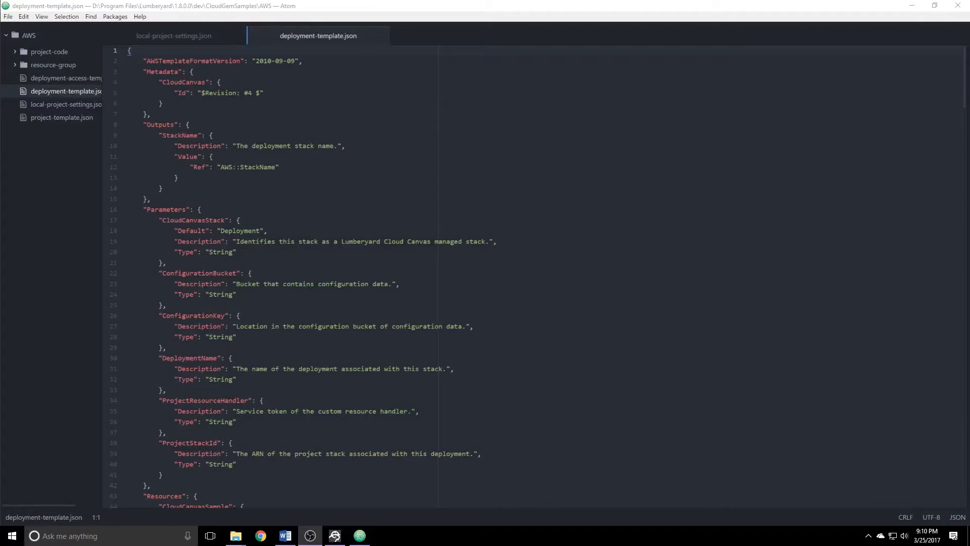
Examine the parameters and the resource group definitions for each cloud gem in the sample deployment-template.json.
scroll(297, 276, down, 10)
scroll(297, 275, down, 5)
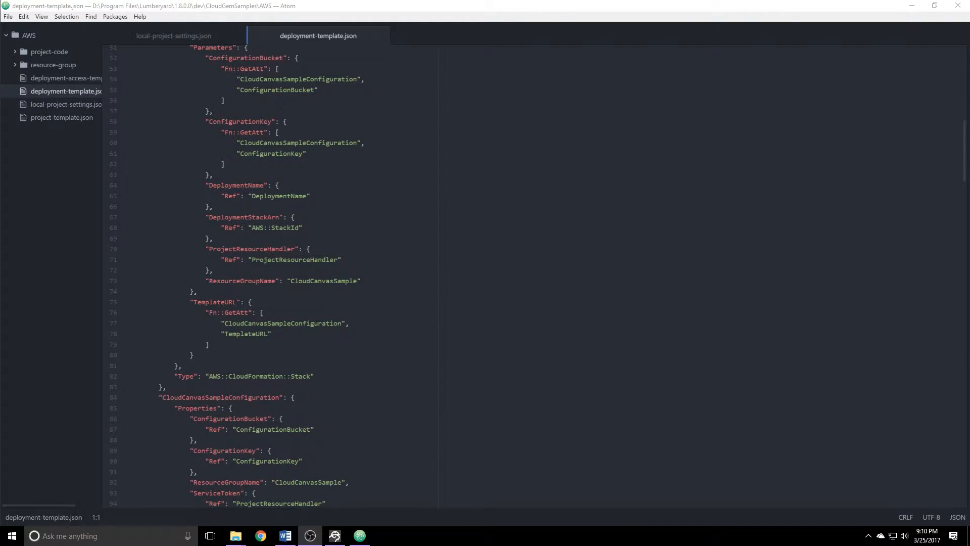
scroll(297, 276, down, 5)
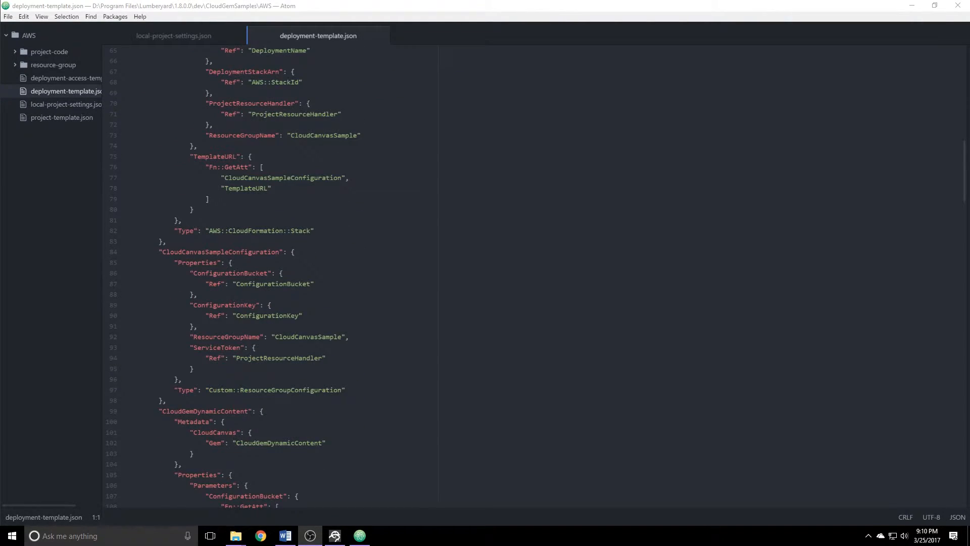
scroll(297, 275, down, 5)
scroll(297, 276, down, 5)
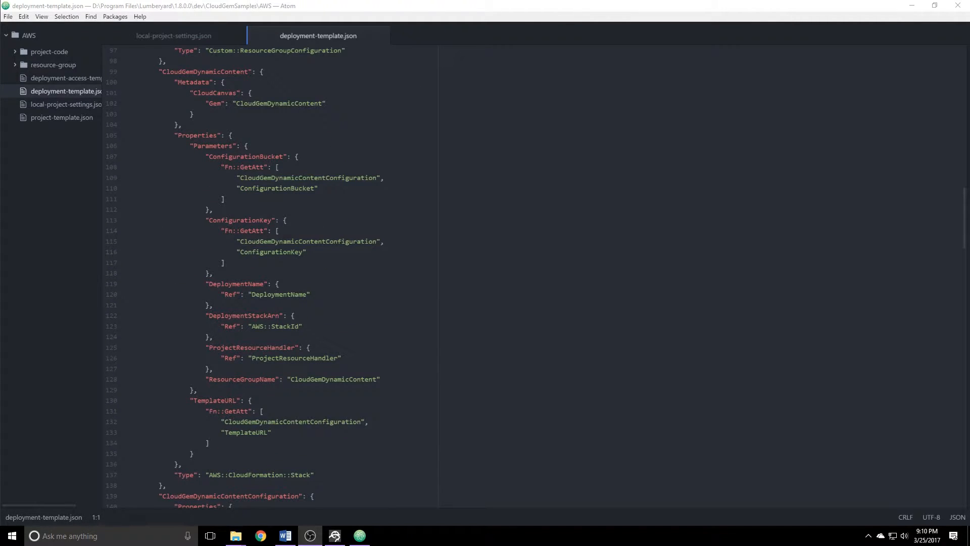
scroll(297, 276, down, 5)
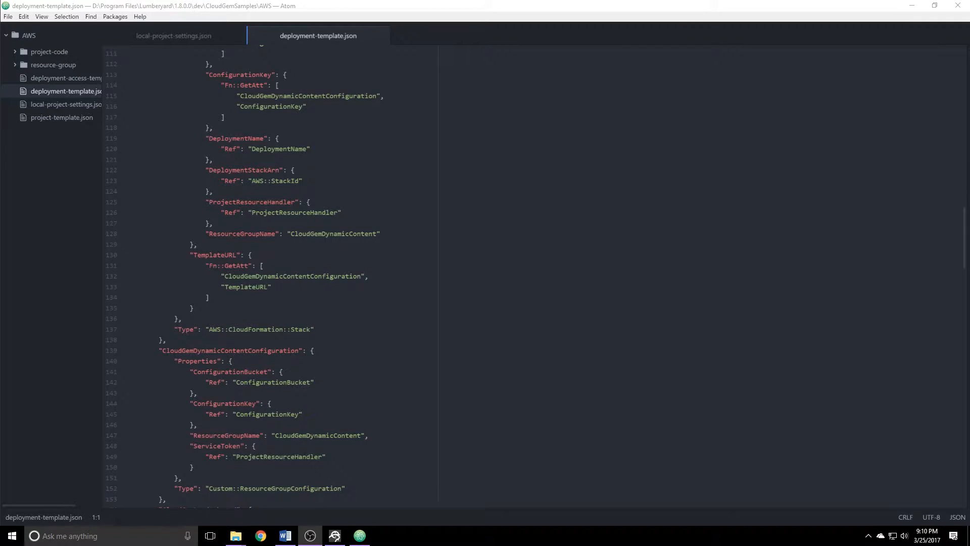
scroll(297, 276, down, 5)
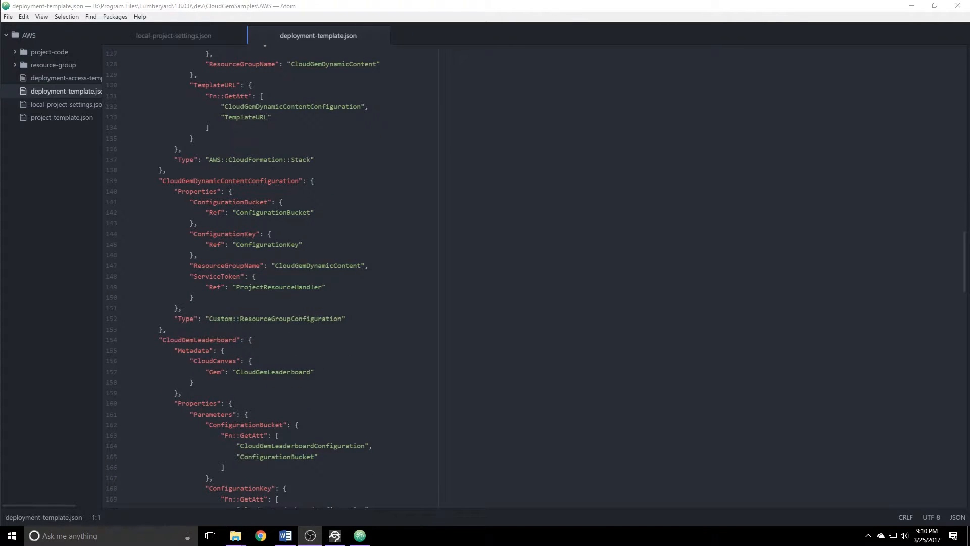
scroll(297, 275, down, 5)
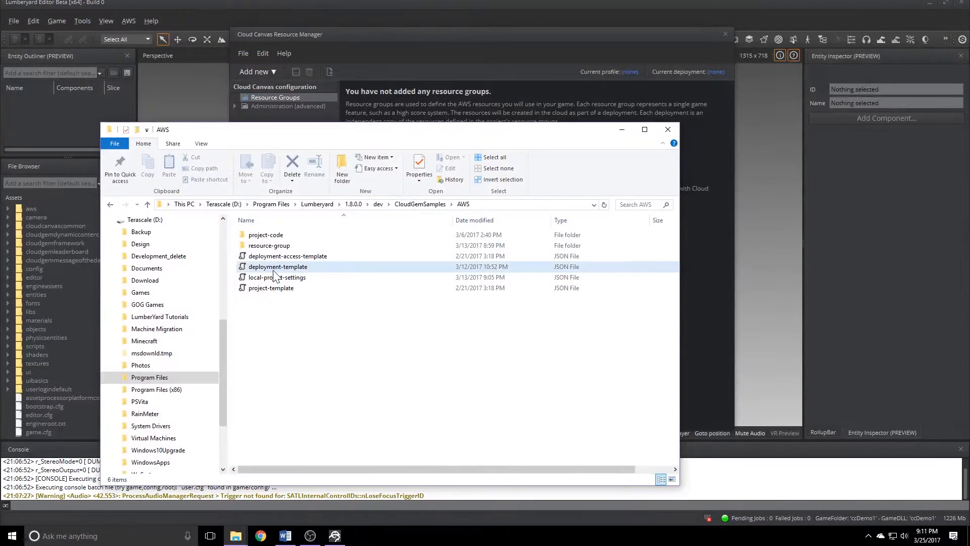
Copy deployment-template from the CloudGemSamples AWS folder into ccDemo1's AWS folder, replacing the existing file, and return to the Cloud Canvas Resource Manager.
click(273, 268)
right_click(273, 271)
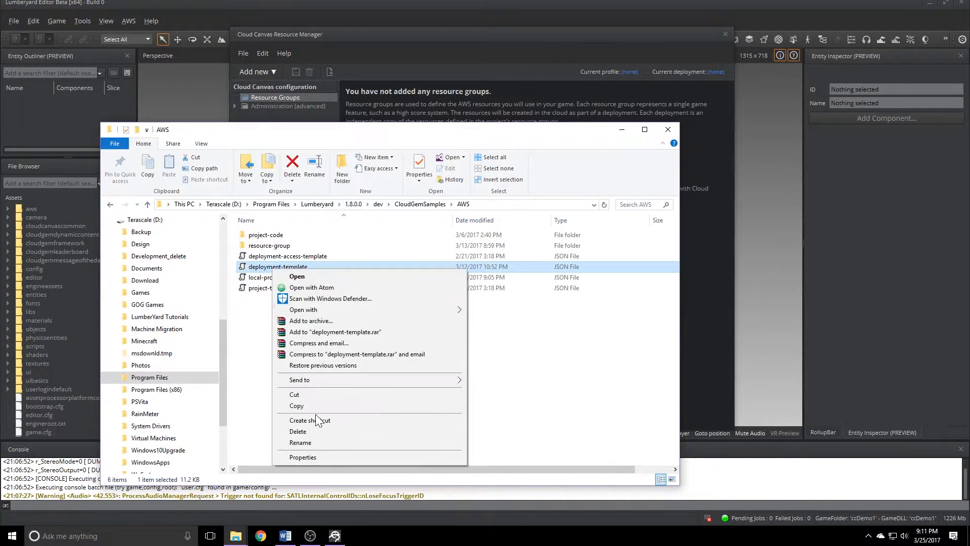
click(305, 402)
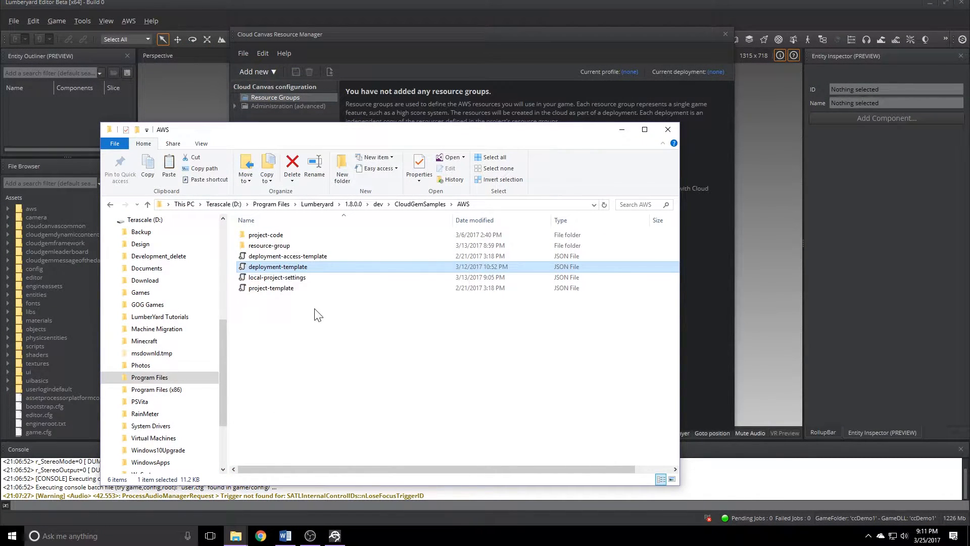
click(377, 204)
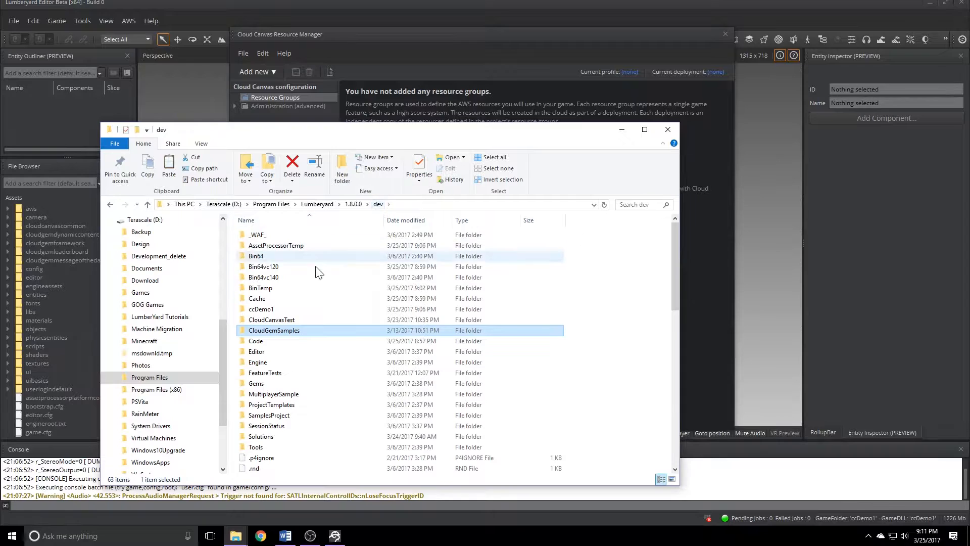
double_click(260, 309)
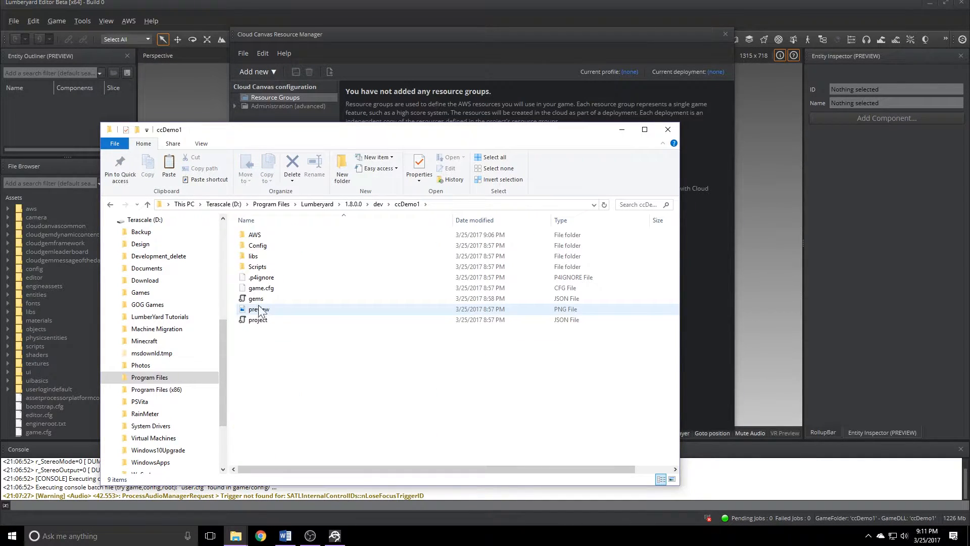
double_click(256, 237)
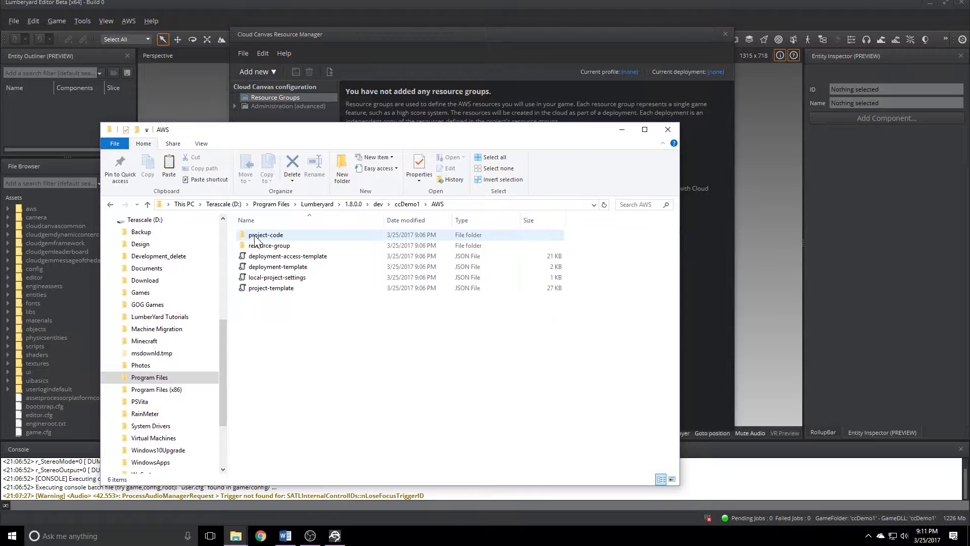
right_click(266, 319)
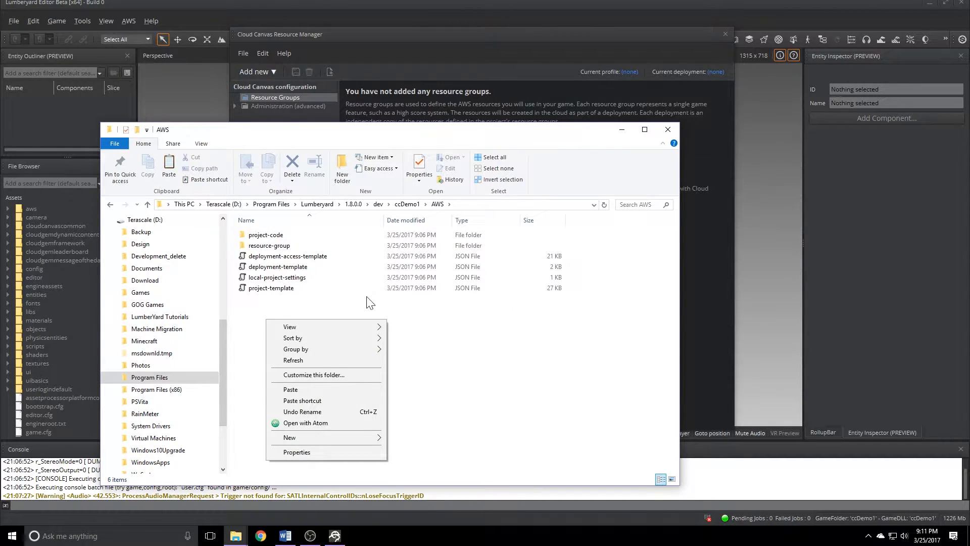
click(334, 306)
right_click(302, 309)
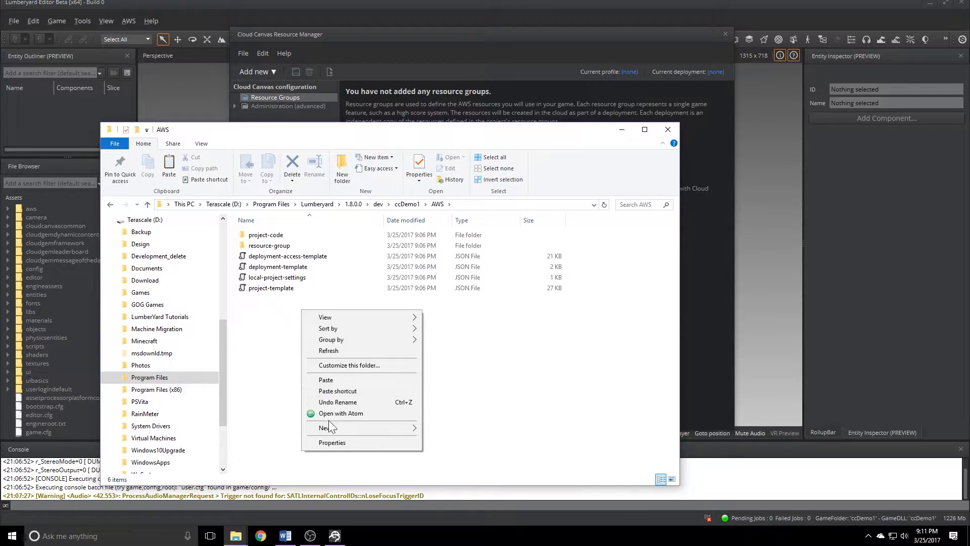
click(325, 380)
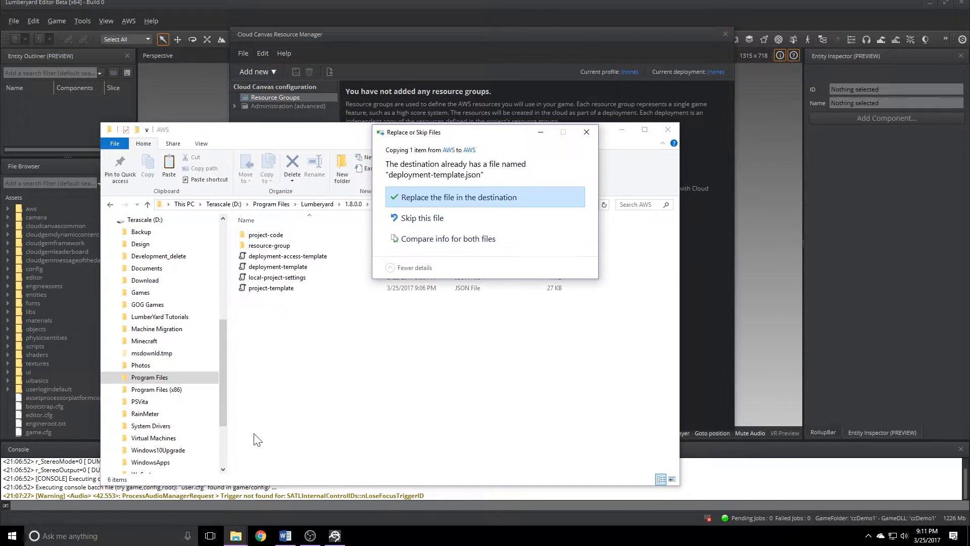
click(431, 196)
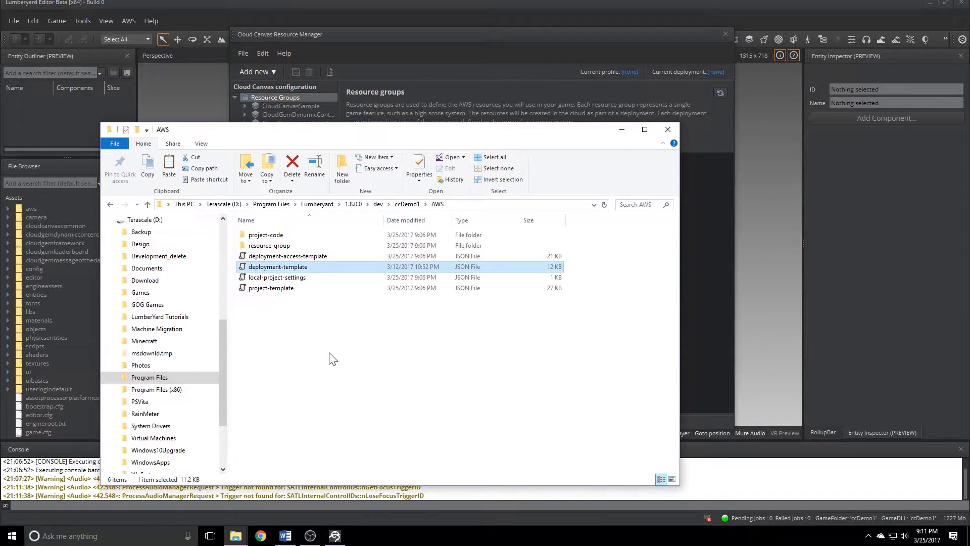
click(371, 35)
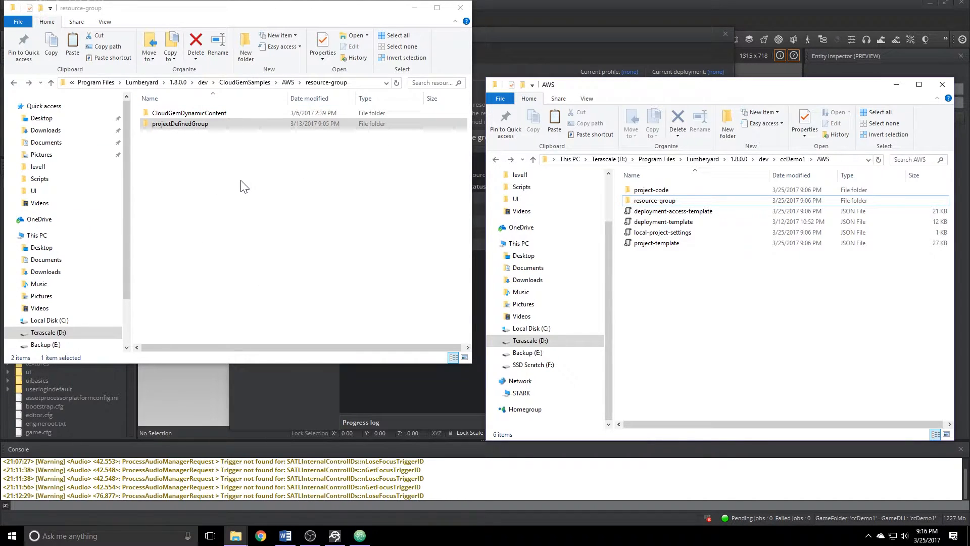
Examine the CloudGemSamples AWS folder and the projectDefinedGroup and CloudGemDynamicContent entries inside its resource-group folder.
click(192, 130)
key(alt+Up)
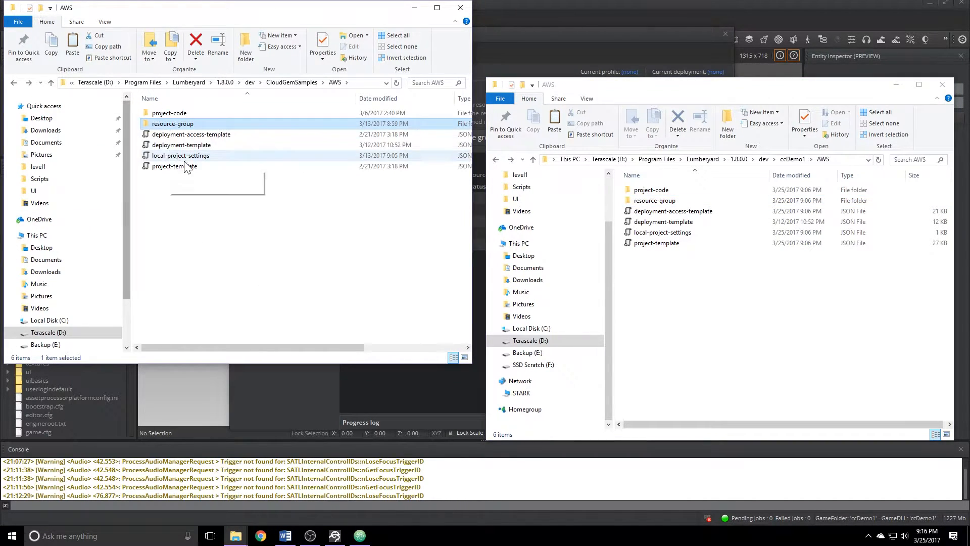
key(alt+Up)
double_click(163, 112)
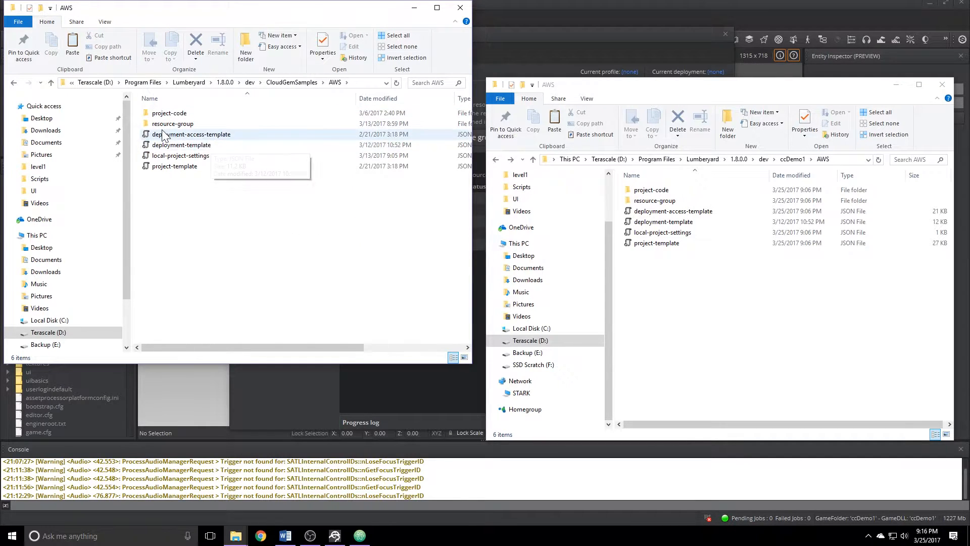
double_click(173, 124)
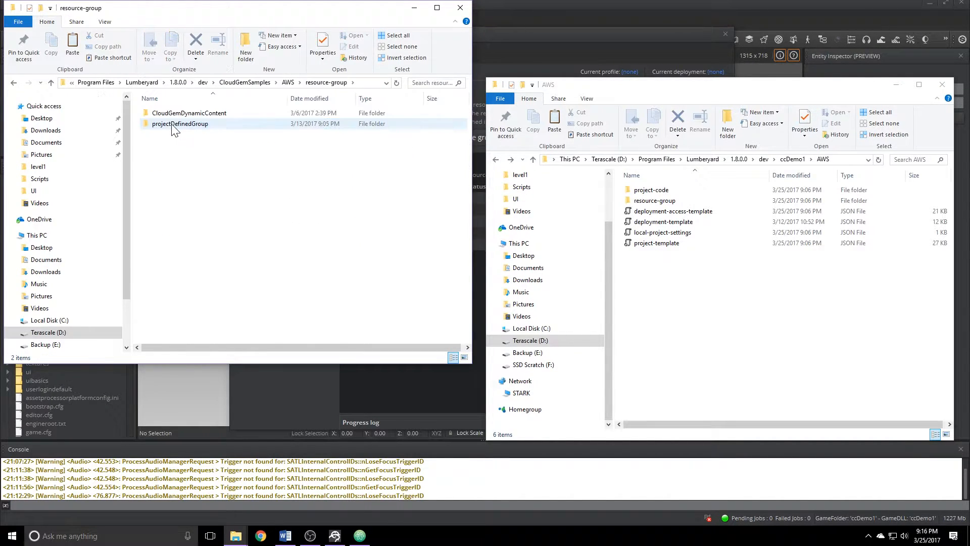
click(181, 125)
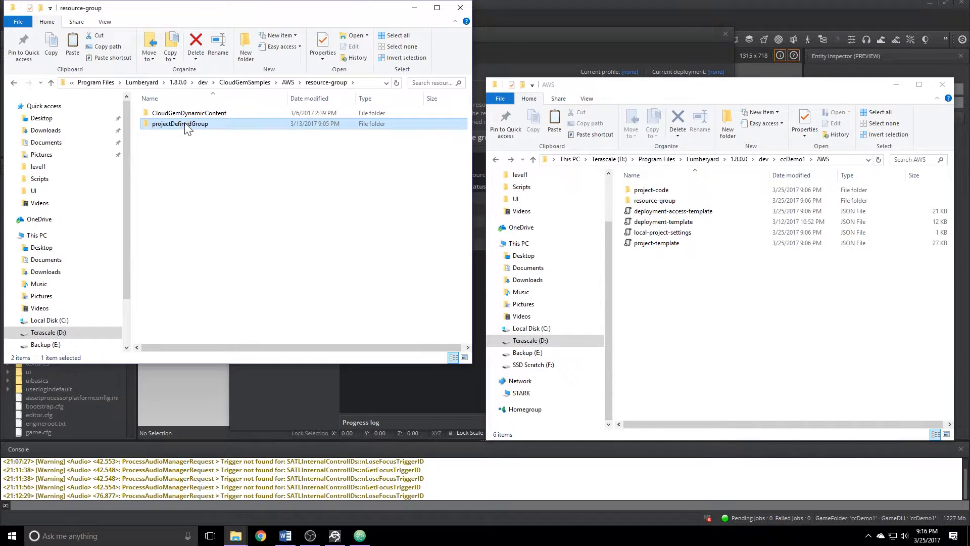
click(193, 115)
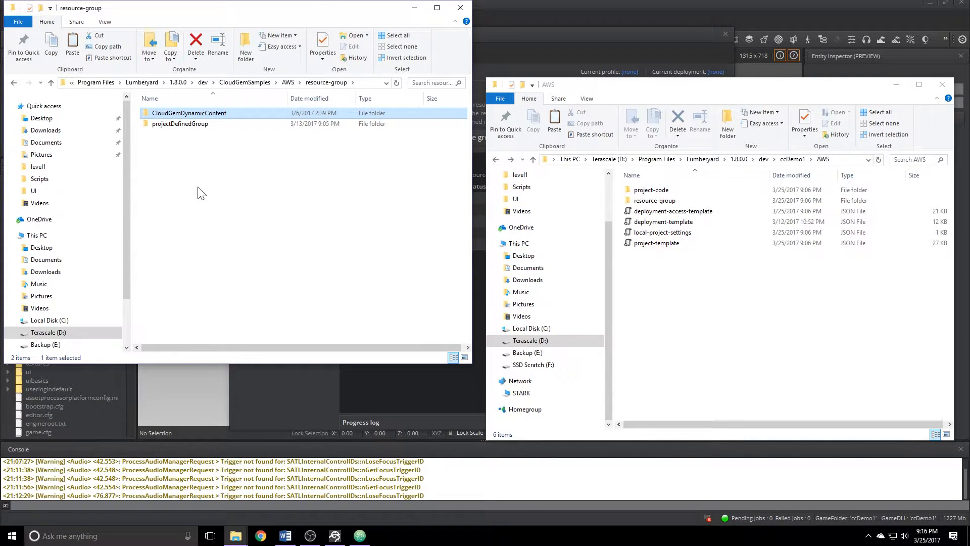
Copy the resource-group folder from the CloudGemSamples AWS folder.
key(alt+Left)
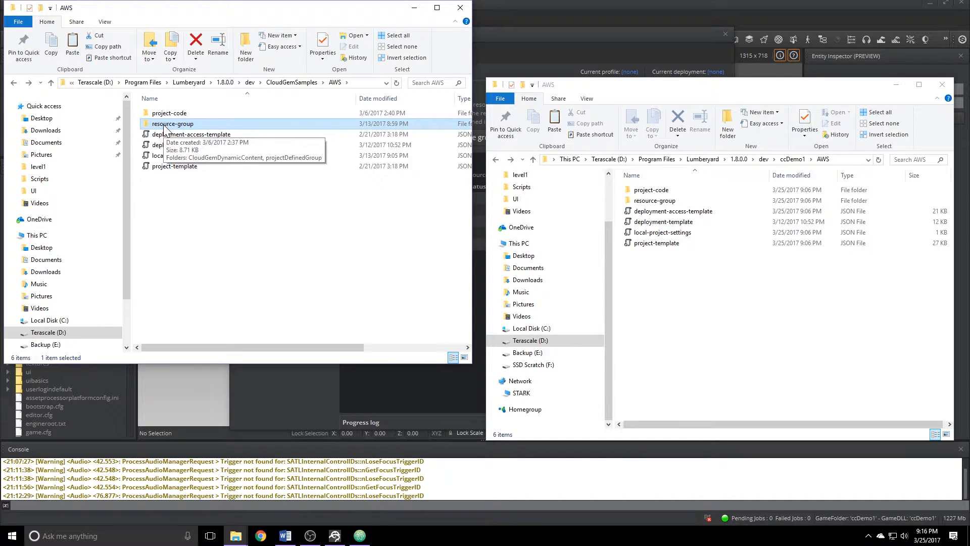
right_click(165, 129)
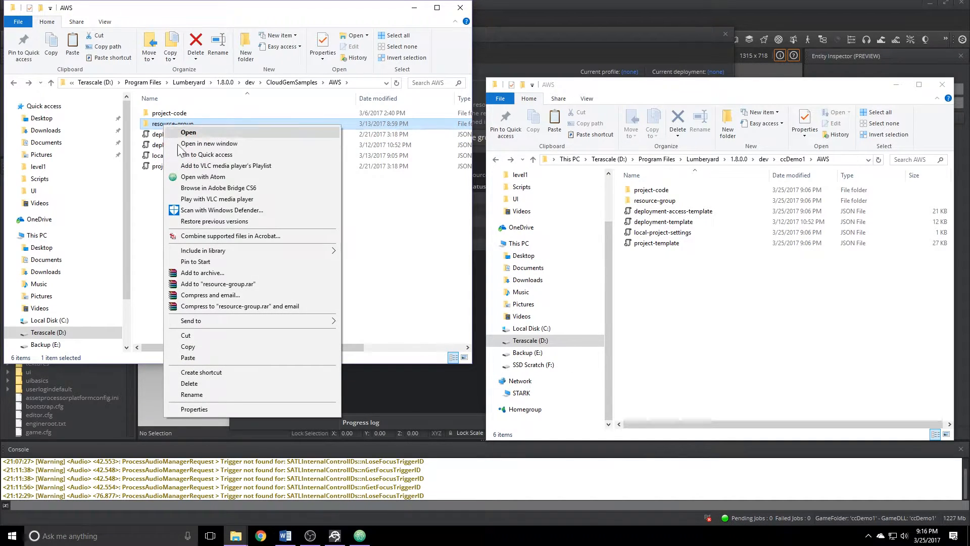
click(222, 347)
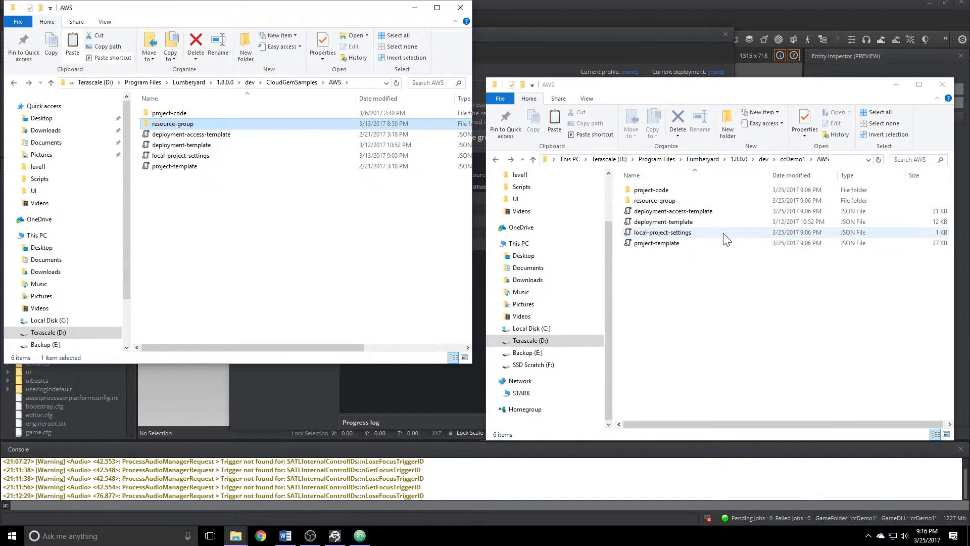
Compare ccDemo1's resource-group folder with the contents of the sample's projectDefinedGroup and CloudGemDynamicContent folders.
double_click(660, 202)
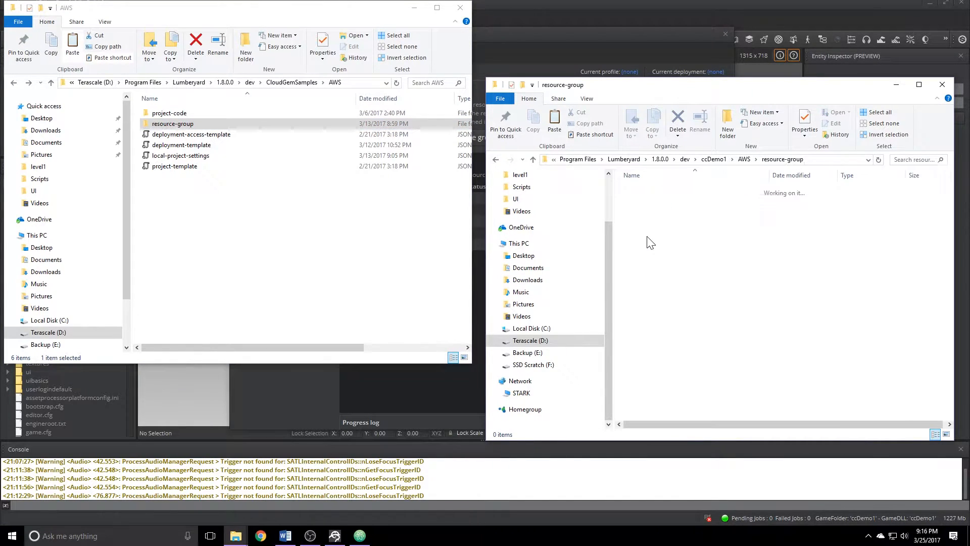
double_click(153, 124)
double_click(172, 125)
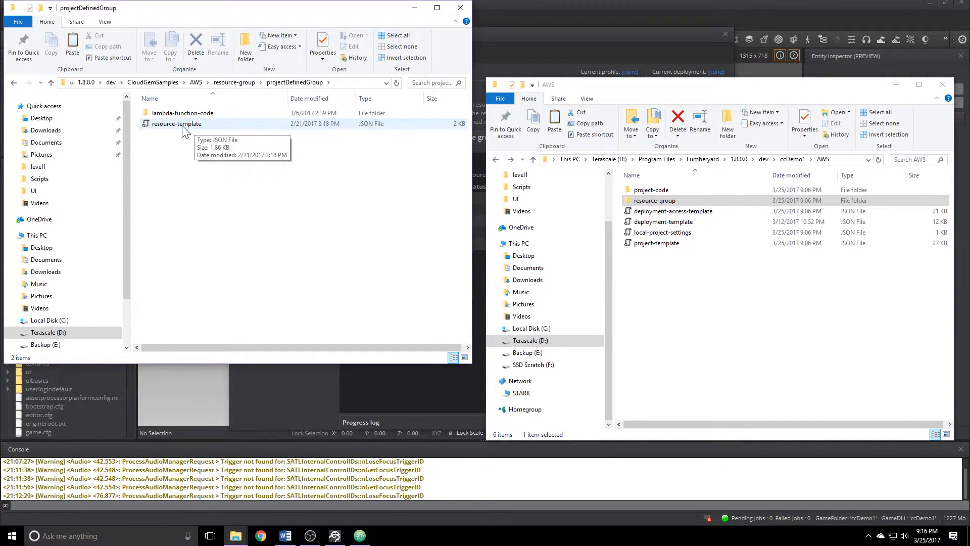
double_click(169, 113)
key(alt+Left)
key(alt+Left)
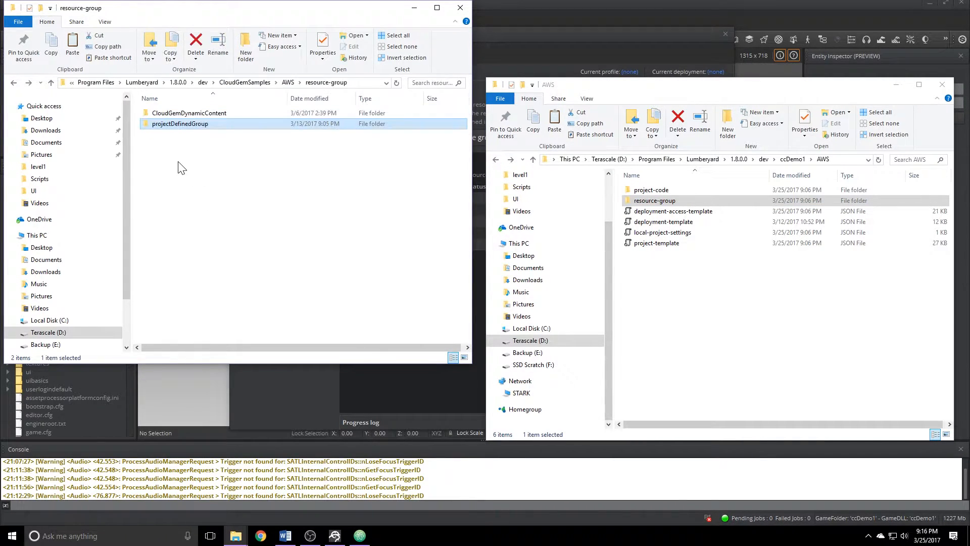
double_click(175, 114)
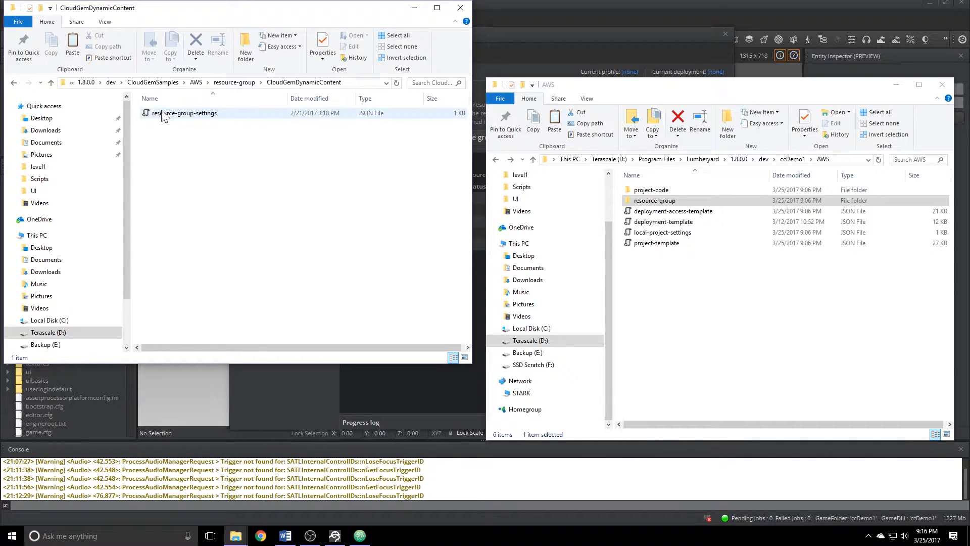
key(alt+Left)
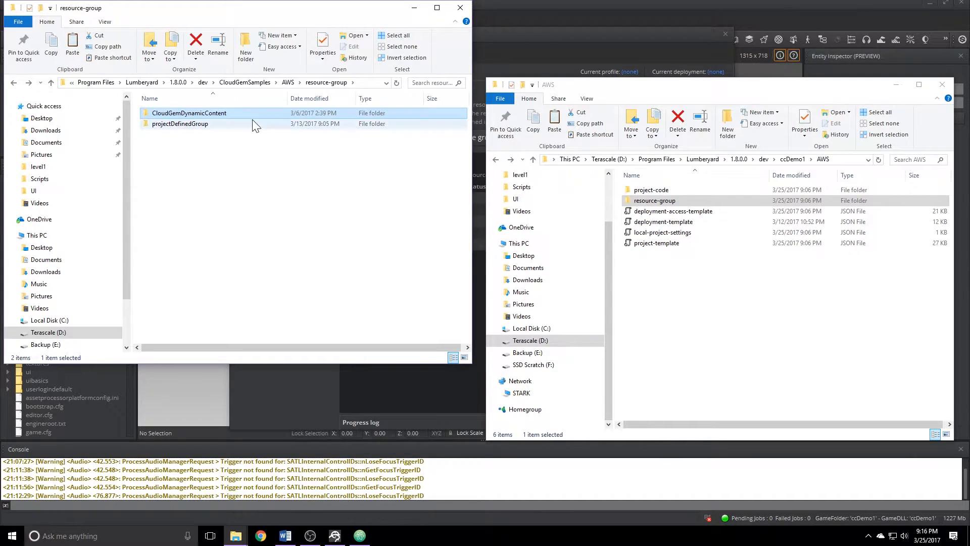
Paste the copied resource-group folder into ccDemo1's AWS folder.
key(alt+Left)
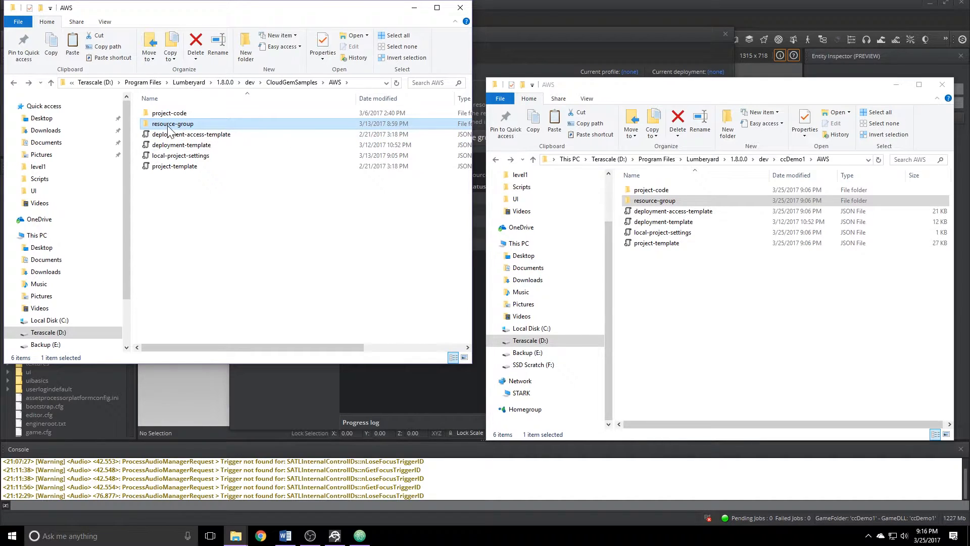
right_click(689, 292)
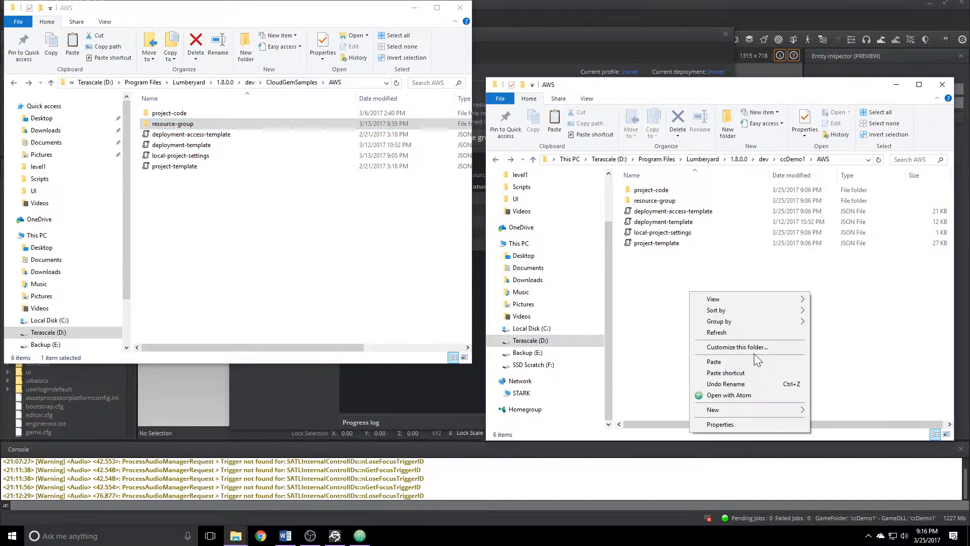
click(727, 362)
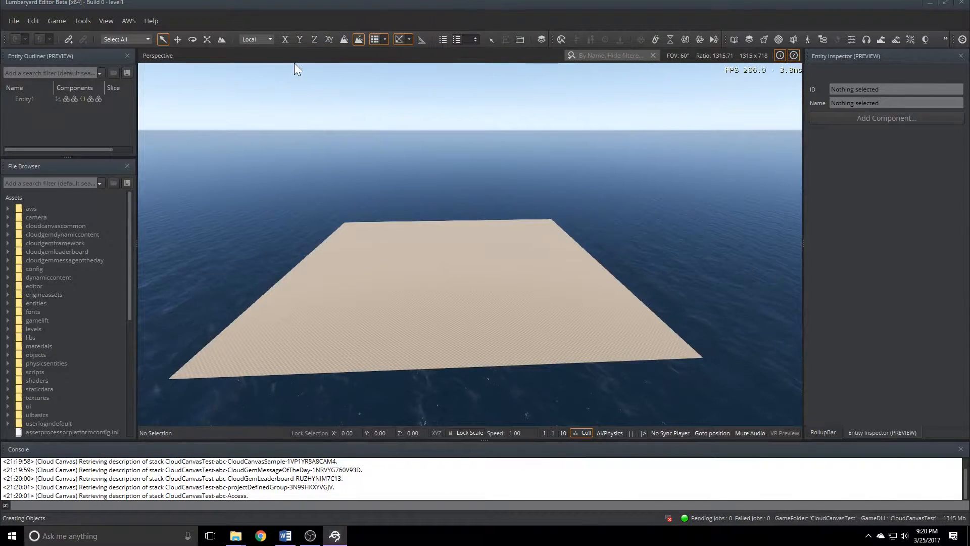
In the CloudCanvasTest project, review the resource groups and the abc deployment's stack resources in the Cloud Canvas Resource Manager, then close it.
click(127, 21)
mouse_move(139, 48)
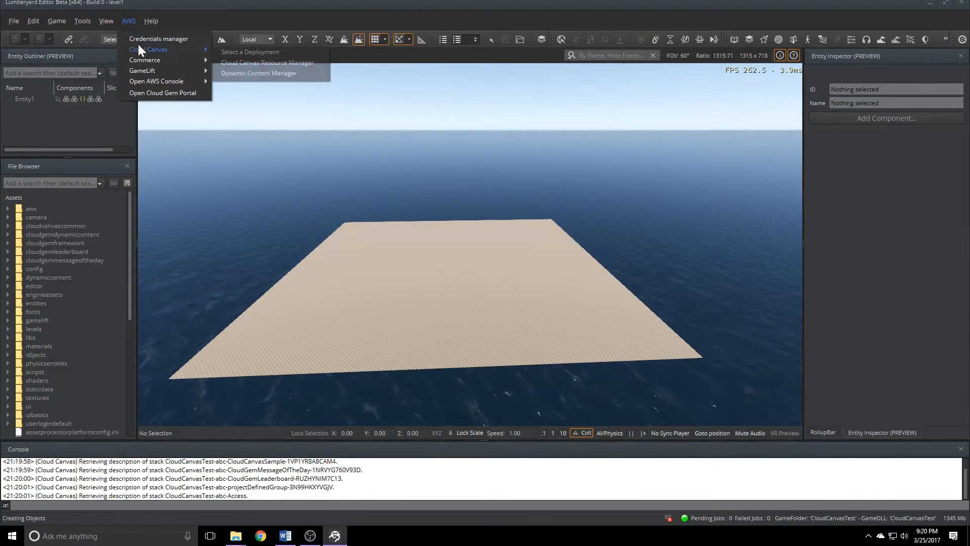
click(256, 61)
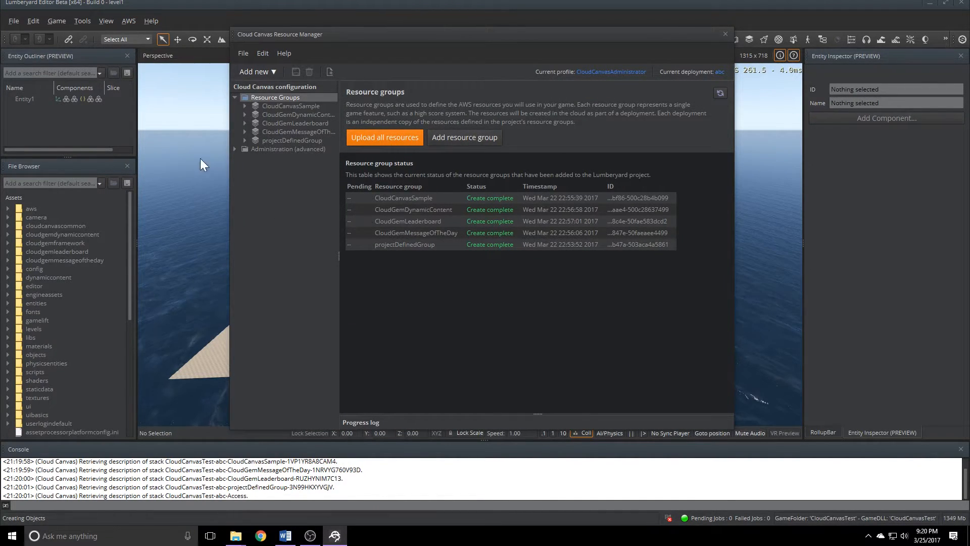
click(235, 148)
click(245, 166)
click(274, 174)
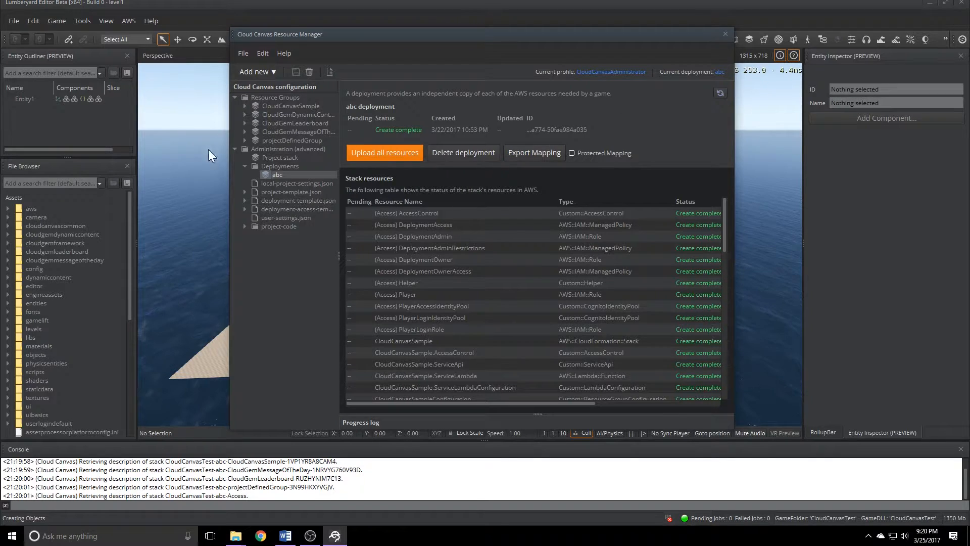
click(235, 148)
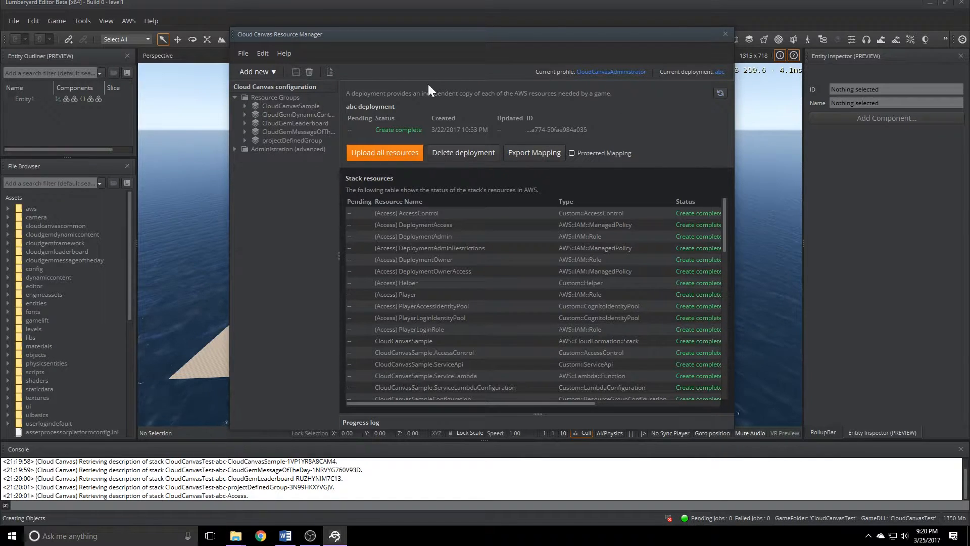
click(725, 34)
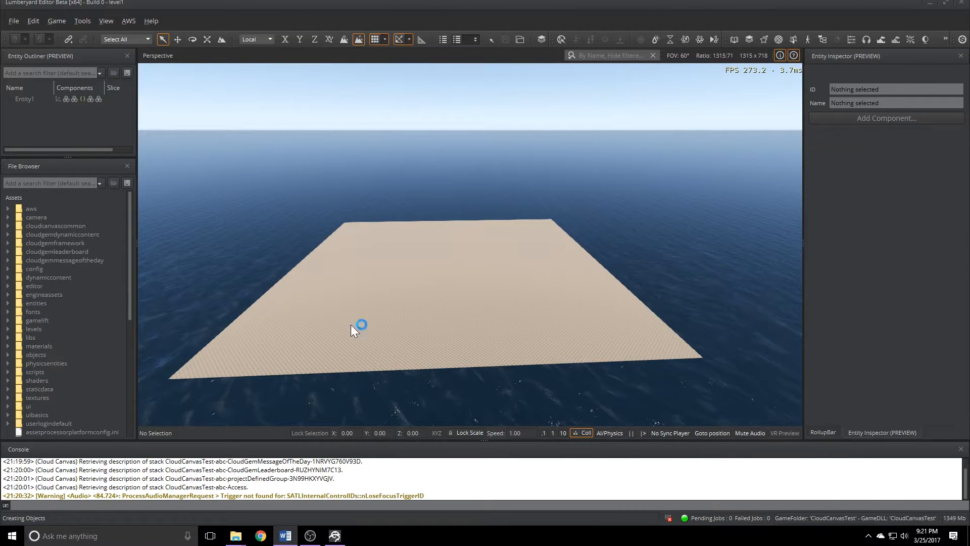
Select Entity1 and look through the Cloud Canvas Gems and Cloud Gem Framework components available to add, without adding any.
click(32, 98)
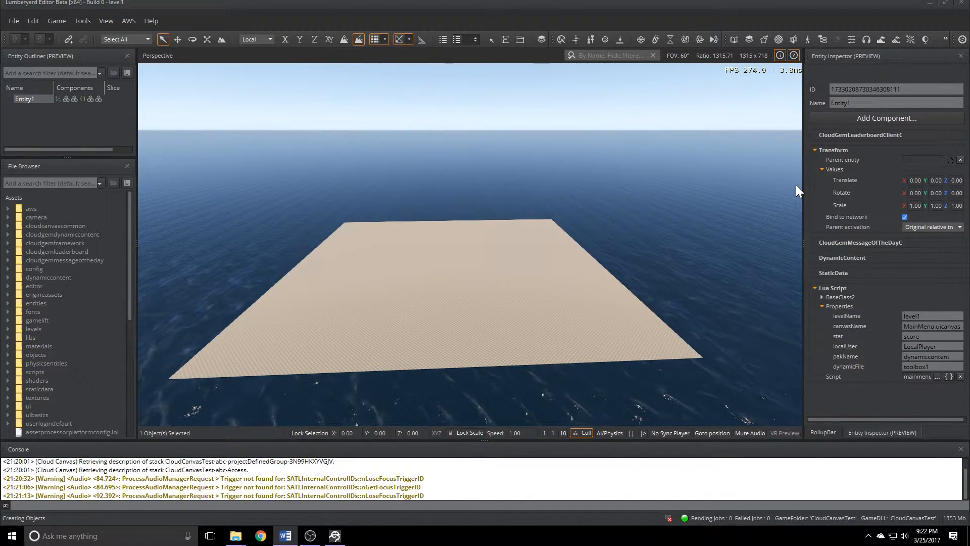
click(854, 119)
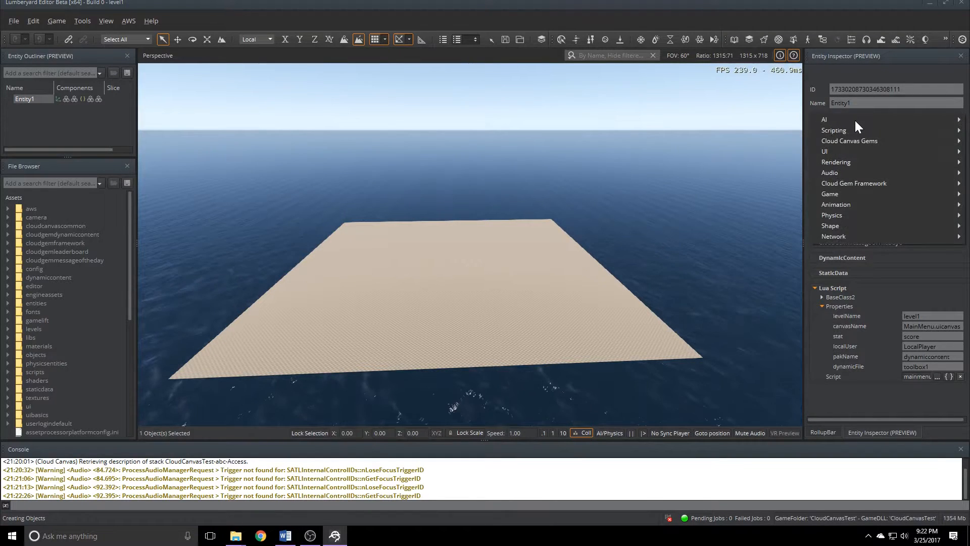
mouse_move(844, 144)
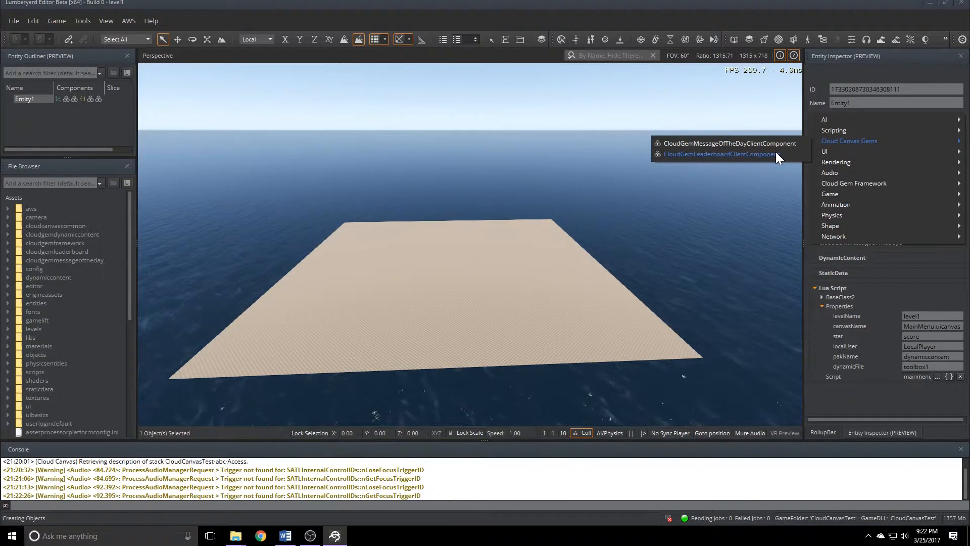
mouse_move(848, 185)
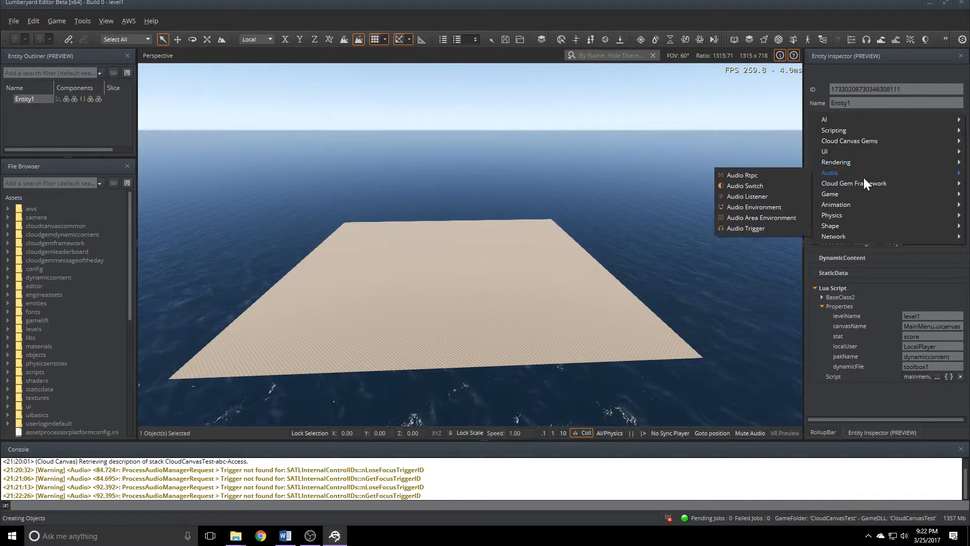
click(881, 69)
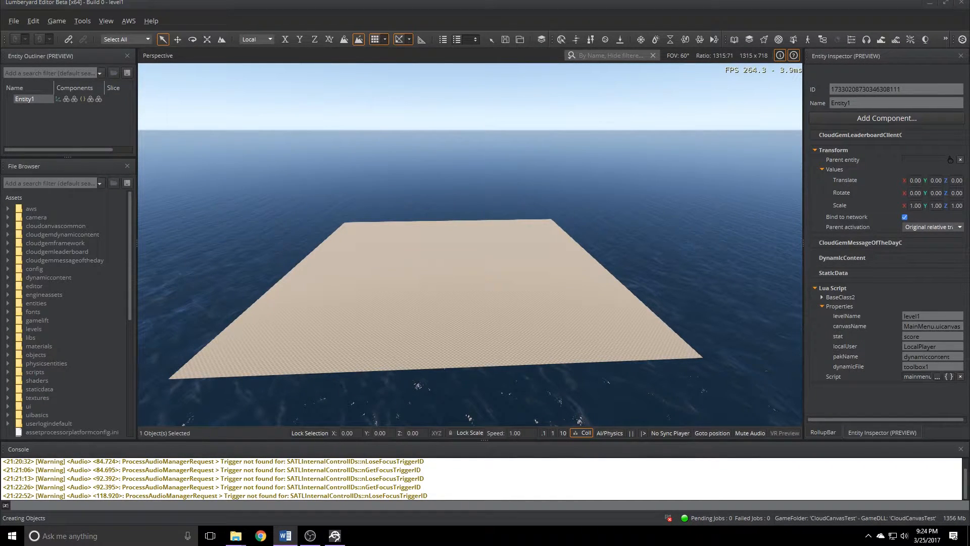
Open the MainMenu.uicanvas canvas from the CloudCanvasTest UI folder in the UI Editor.
click(82, 21)
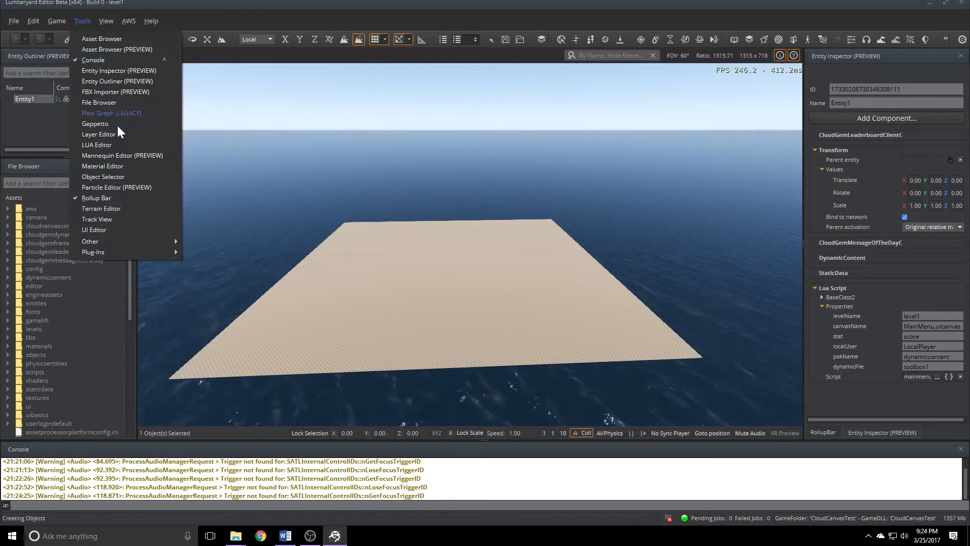
click(117, 228)
click(136, 82)
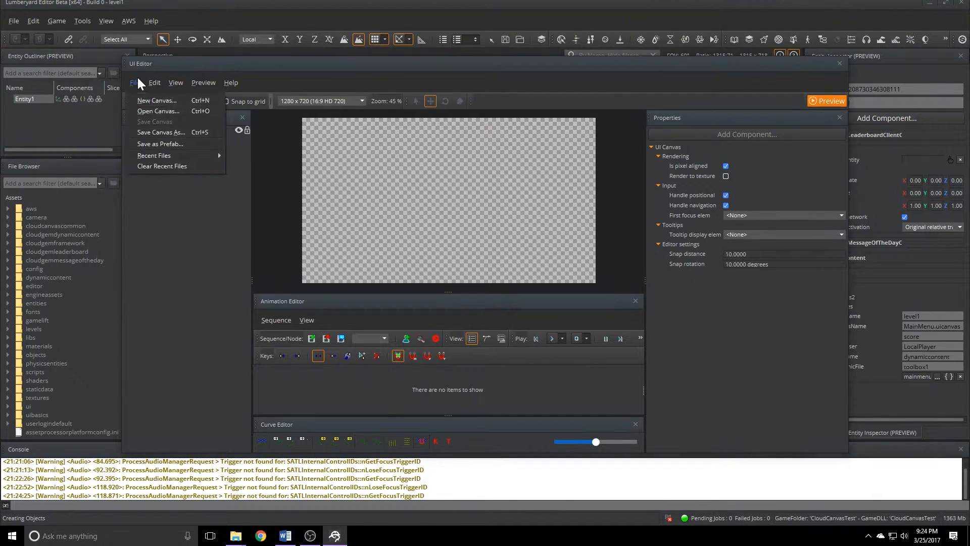
click(146, 112)
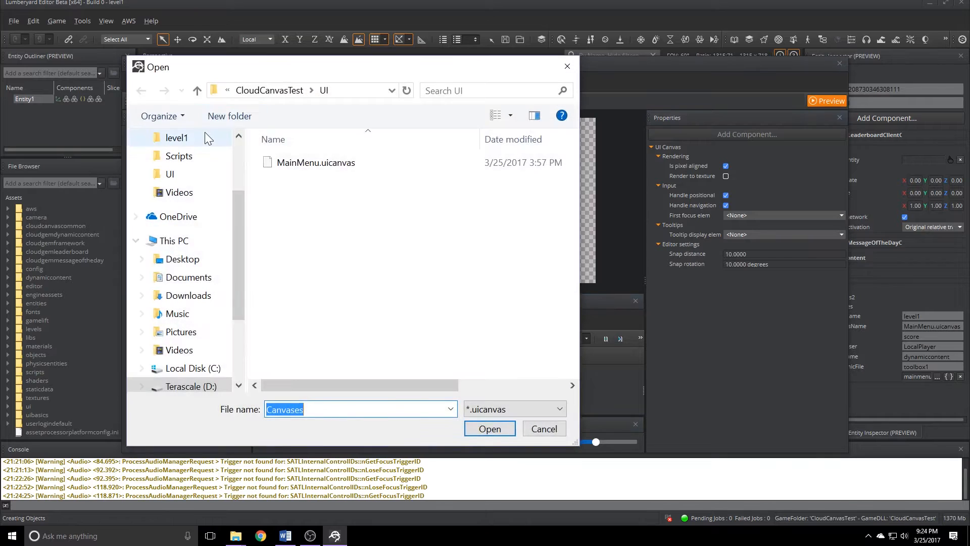
click(293, 161)
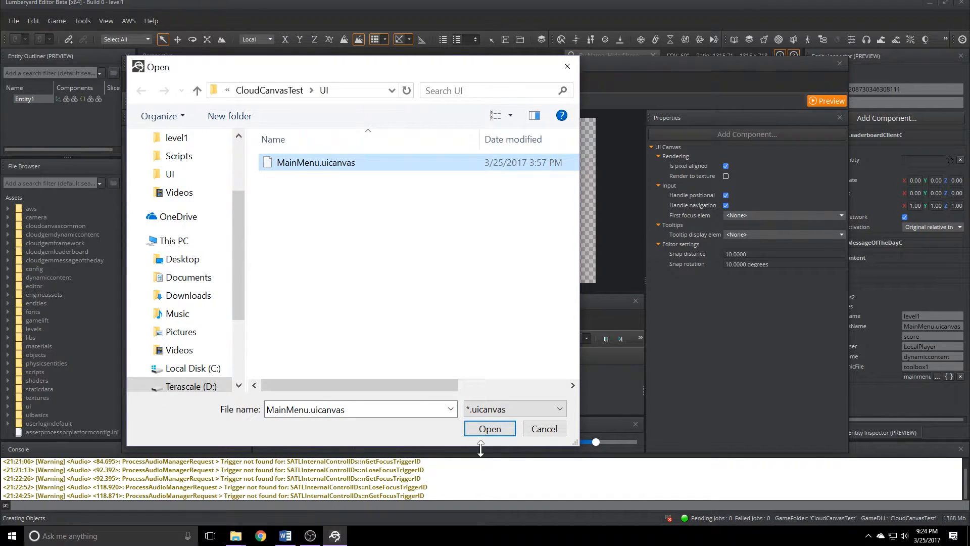
click(490, 429)
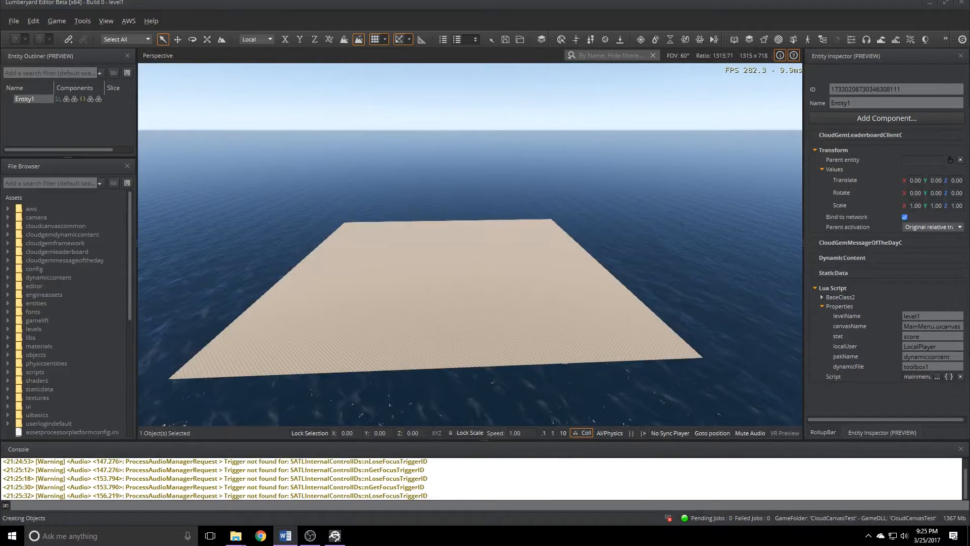
Open the Cloud Gem Portal and review the Message of the day gem's active messages and the Leaderboard gem's leaderboards.
click(127, 24)
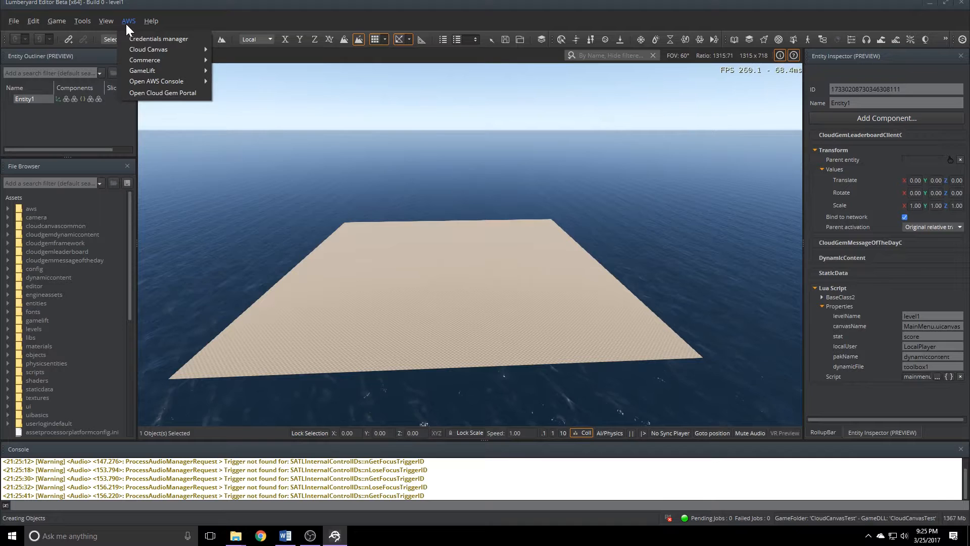
click(145, 93)
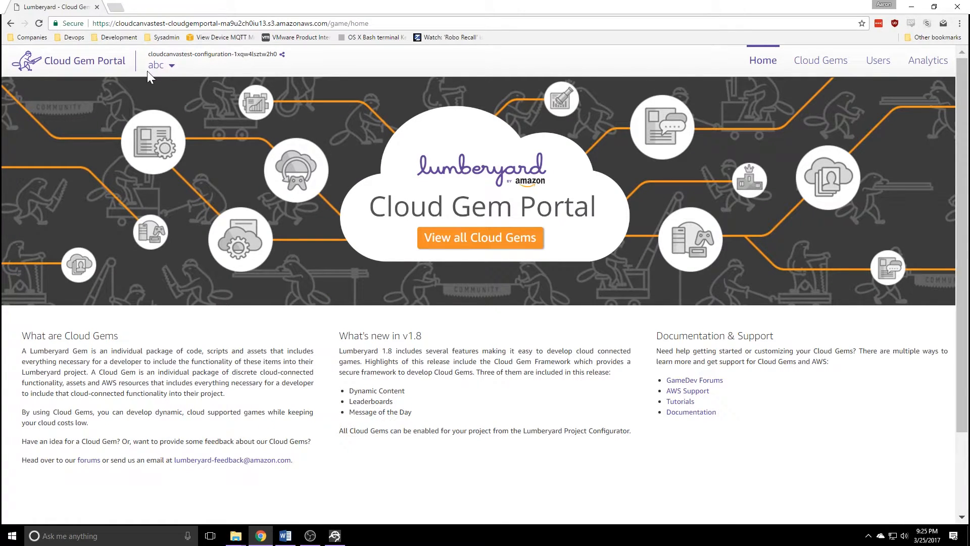
click(812, 66)
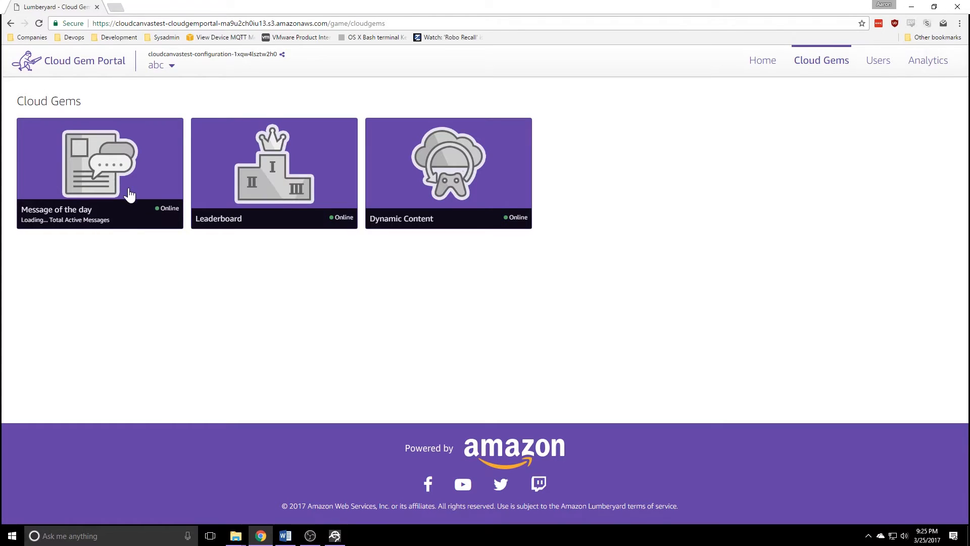
click(135, 167)
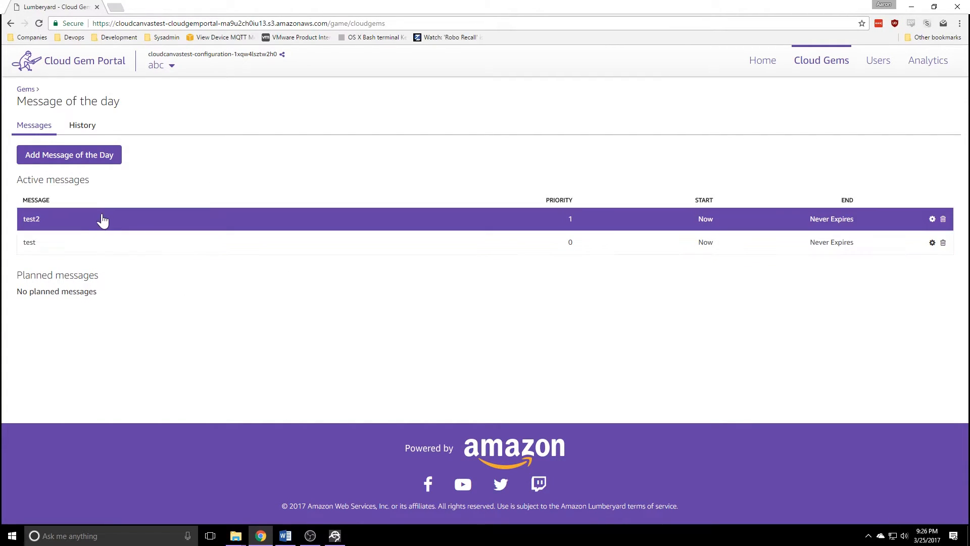
click(25, 89)
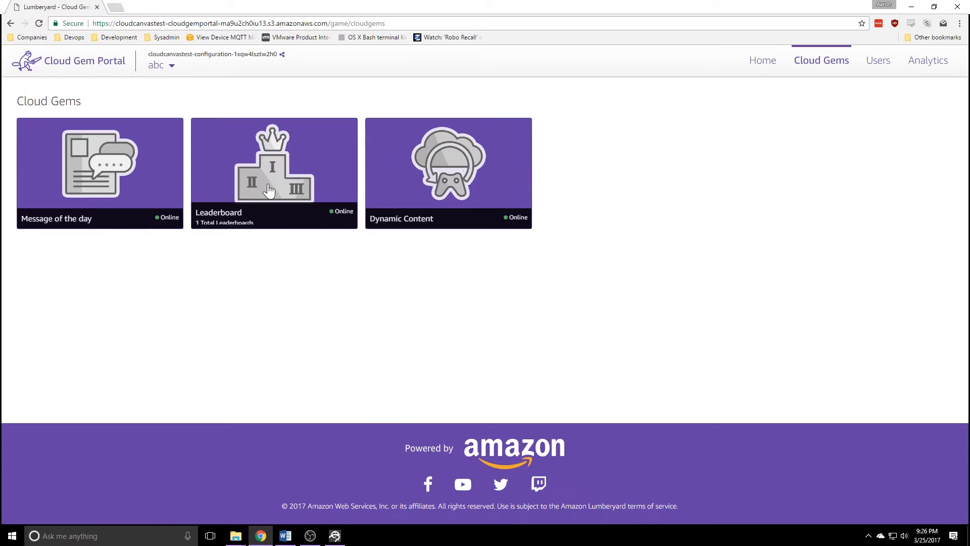
click(267, 186)
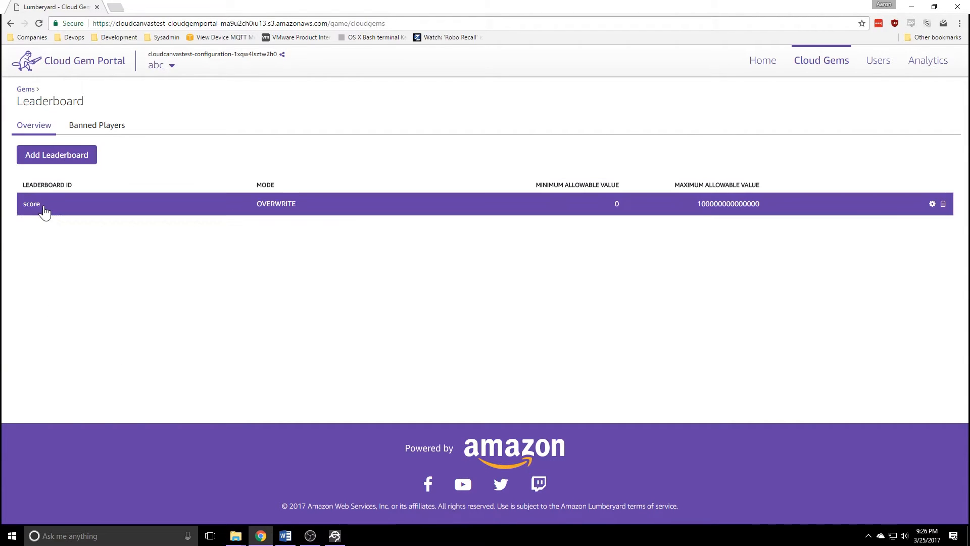
Switch back to the Lumberyard Editor and check the stat property in Entity1's Lua Script component.
click(334, 536)
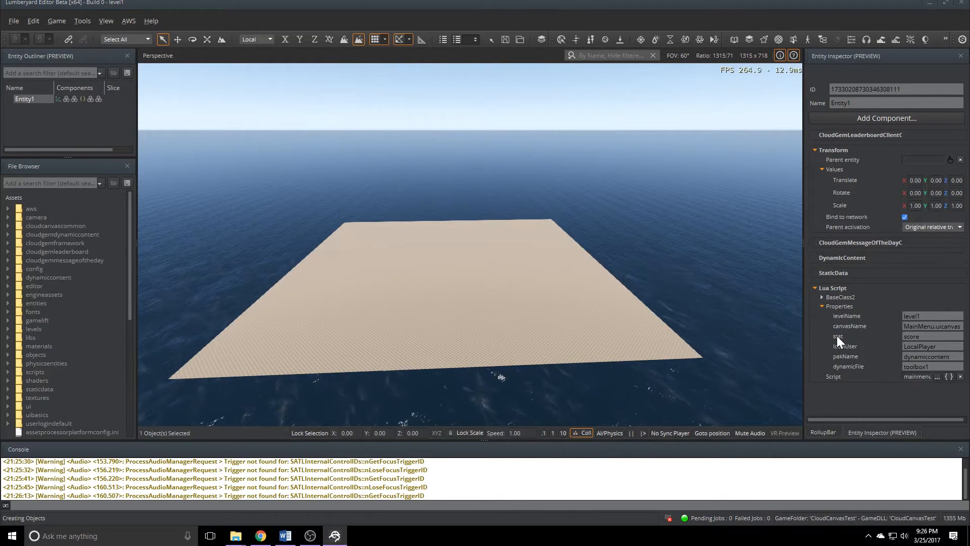
mouse_move(837, 335)
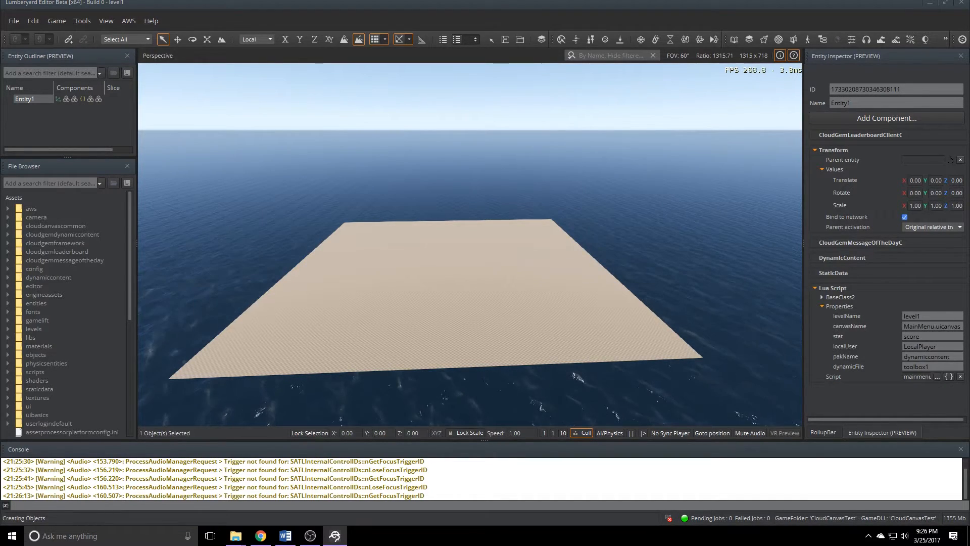
double_click(916, 336)
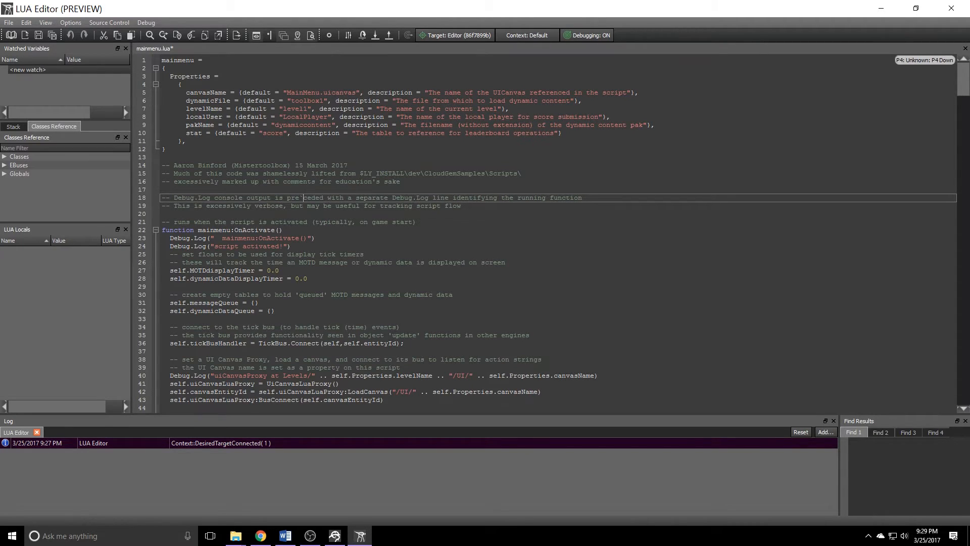
Examine mainmenu.lua's OnActivate, OnDeactivate and OnTick functions, including the Cloud Gem event bus handlers and message queue processing.
scroll(553, 233, down, 5)
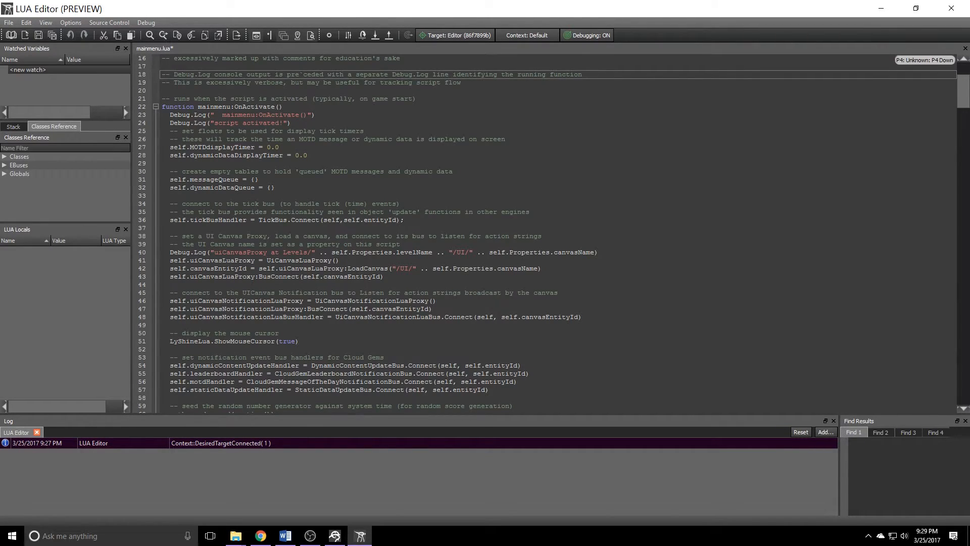
scroll(554, 234, down, 7)
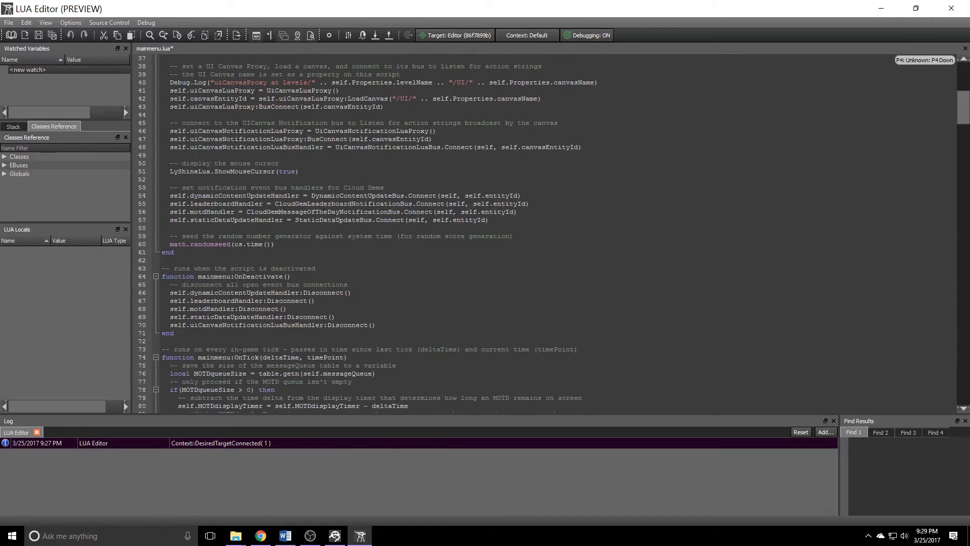
scroll(554, 234, down, 5)
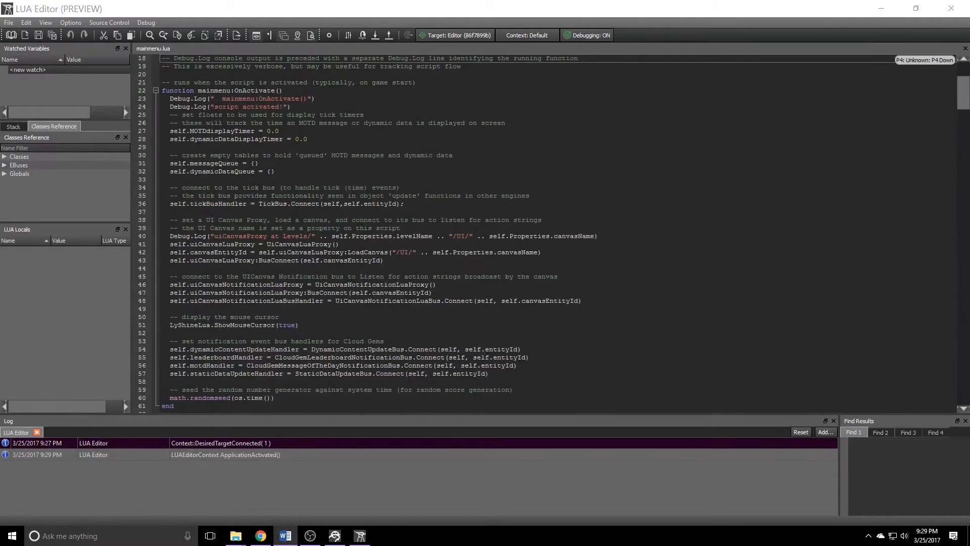
scroll(505, 232, down, 5)
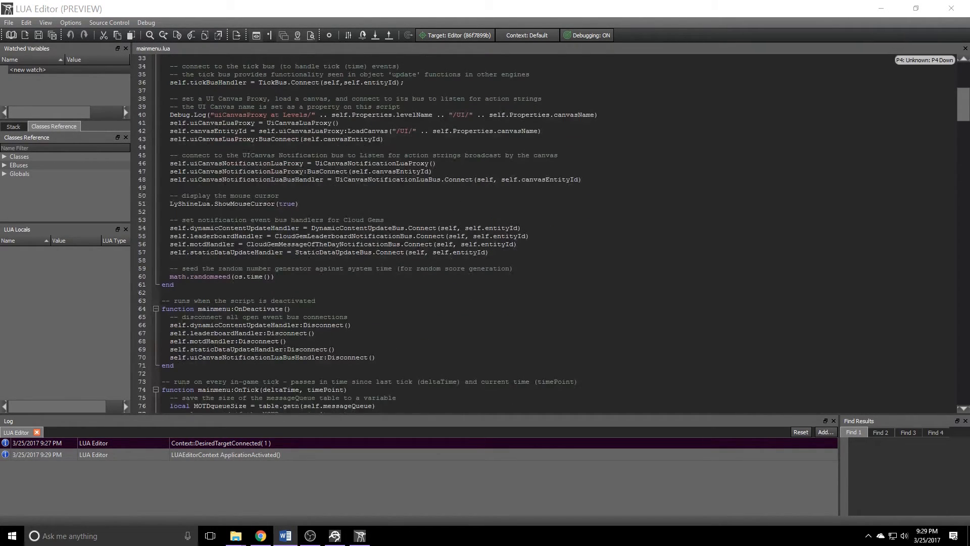
scroll(506, 233, down, 3)
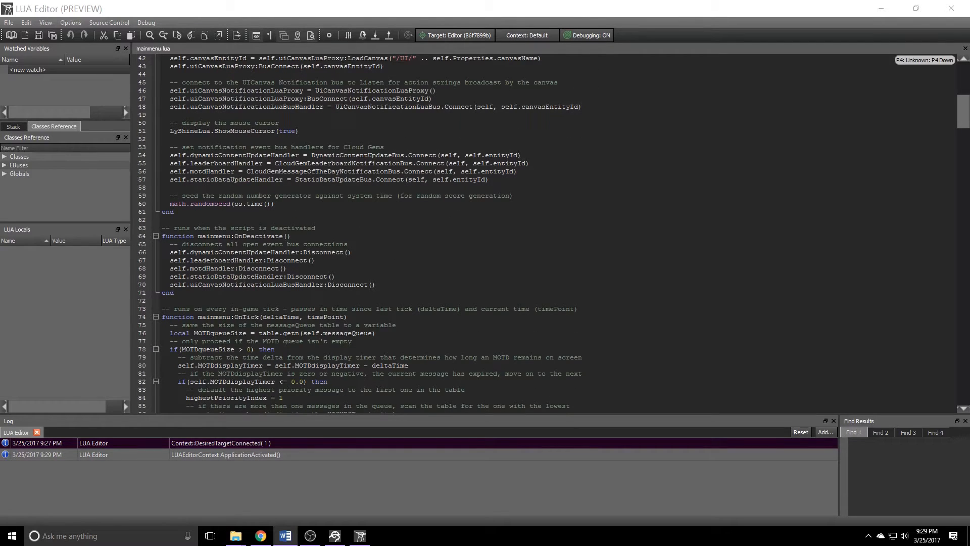
scroll(506, 232, down, 8)
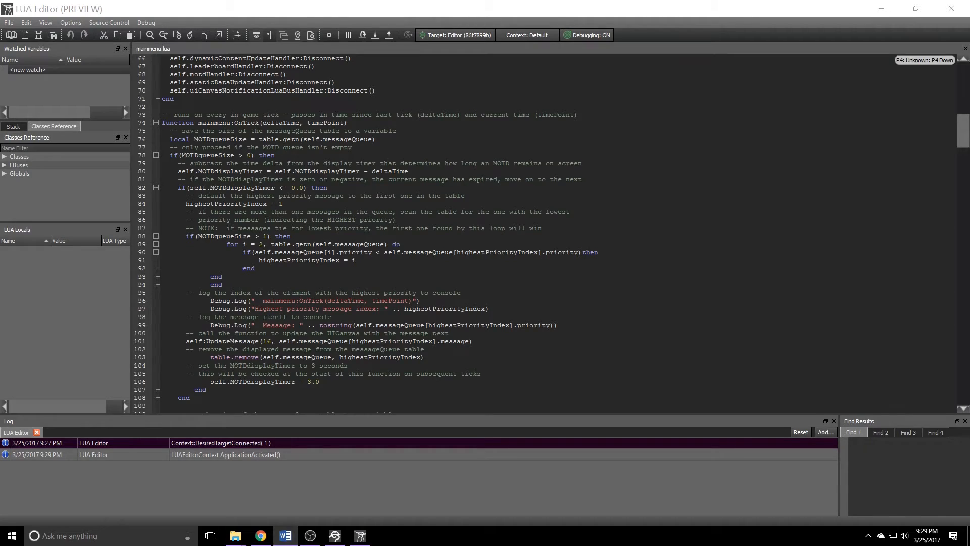
scroll(506, 232, down, 4)
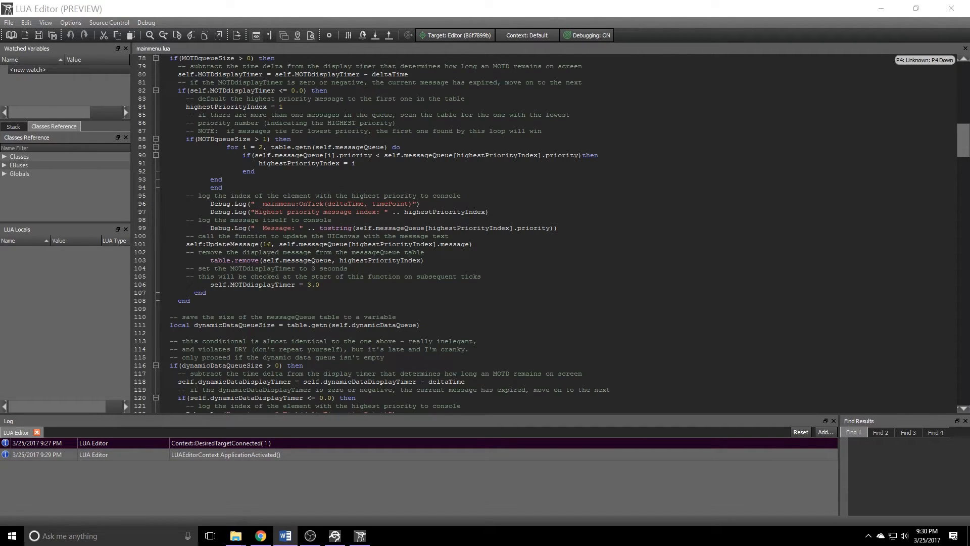
scroll(548, 232, down, 6)
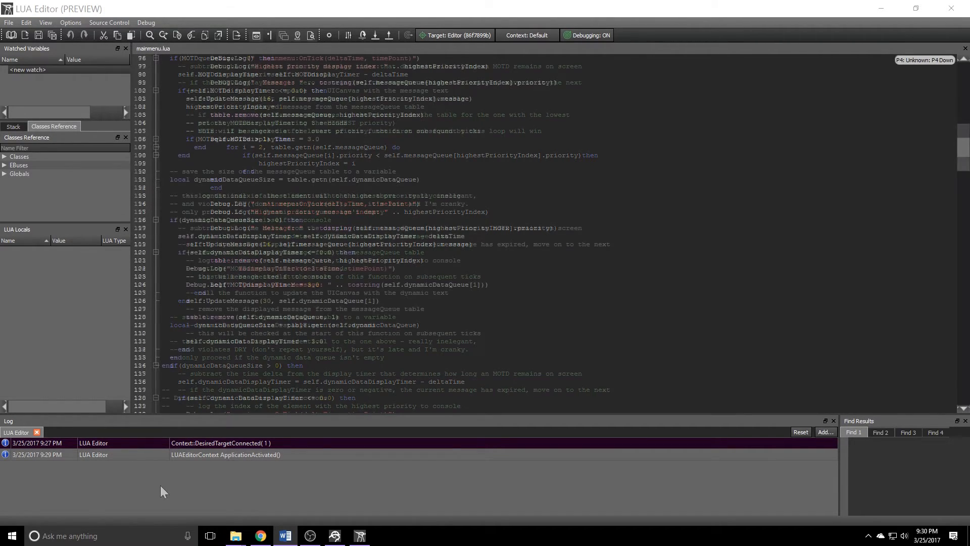
Read through the Dynamic Content, leaderboard and MOTD handlers and functions in mainmenu.lua.
scroll(548, 232, down, 7)
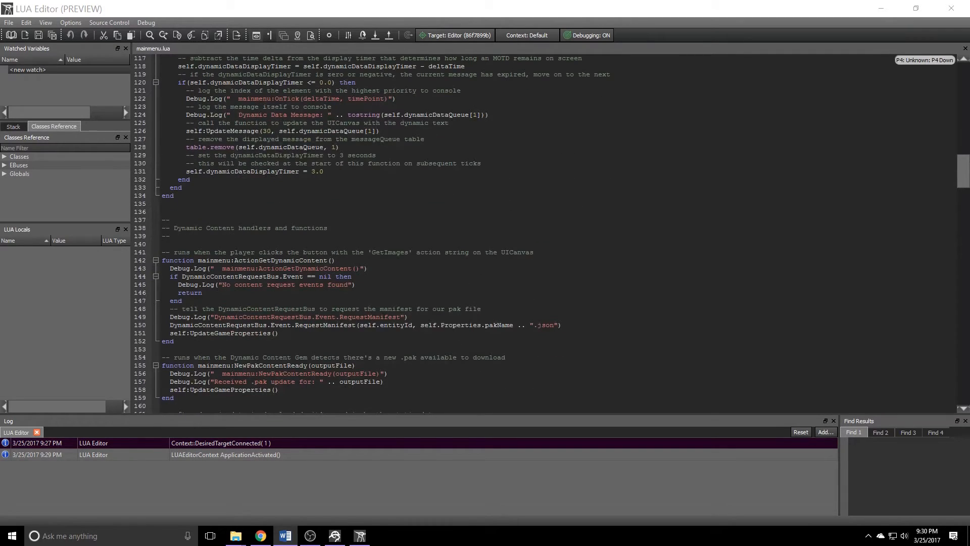
scroll(548, 233, down, 3)
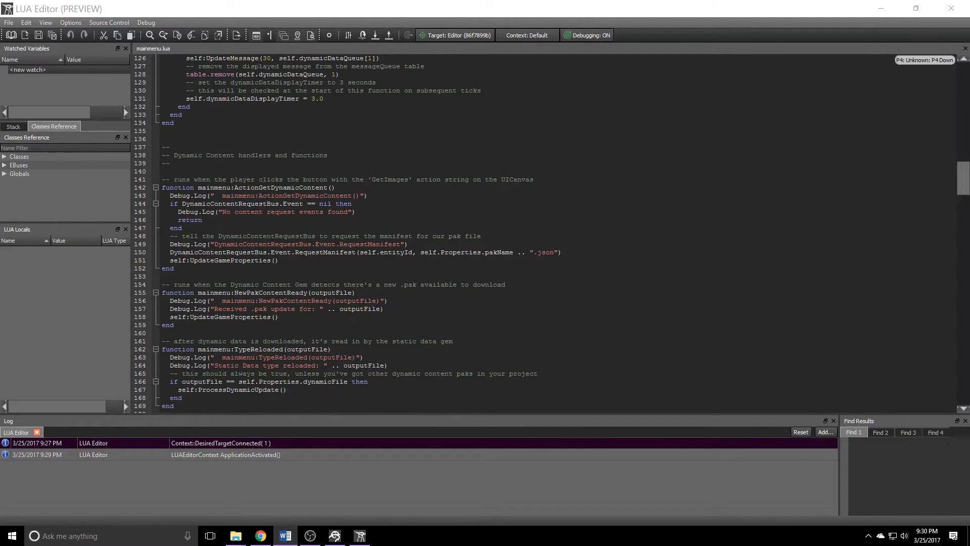
scroll(548, 233, down, 1)
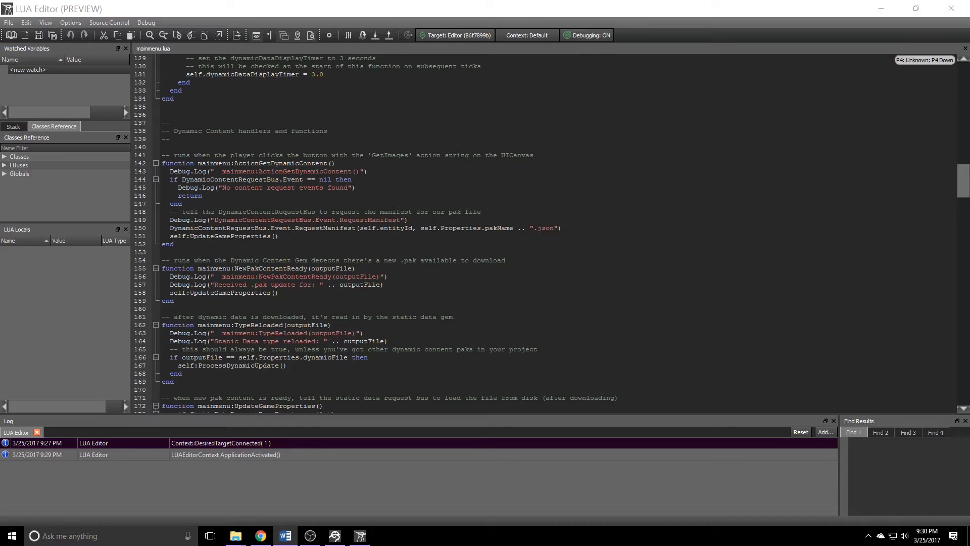
scroll(231, 261, down, 3)
scroll(232, 261, down, 10)
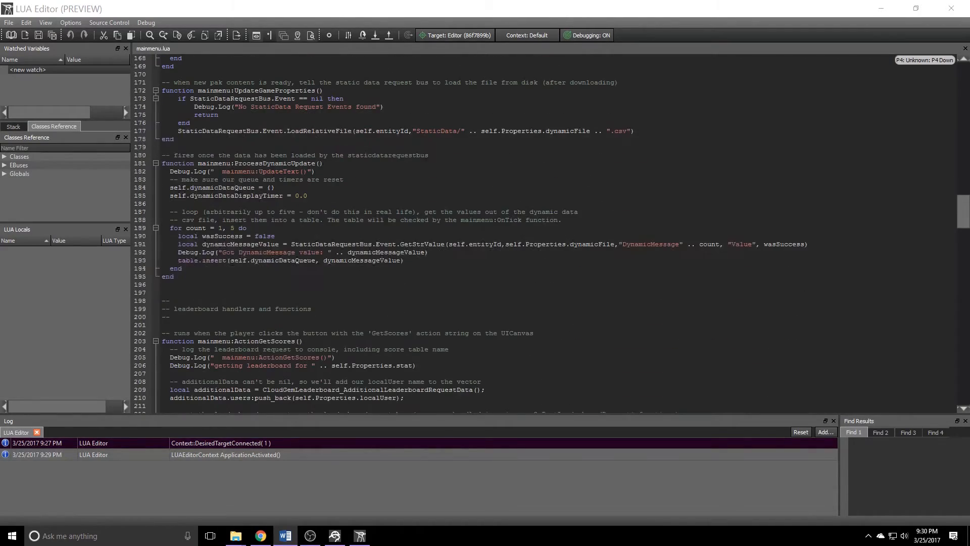
scroll(552, 232, down, 17)
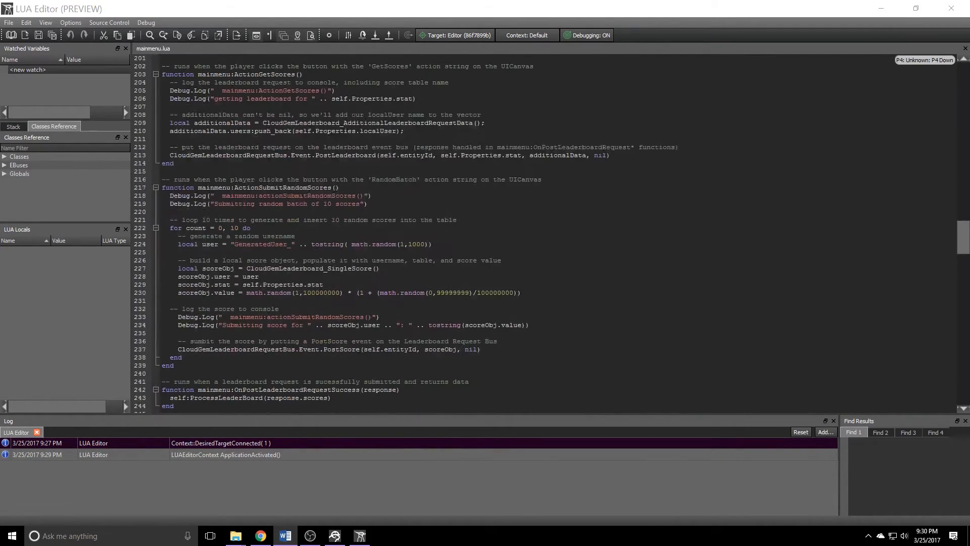
scroll(552, 232, down, 16)
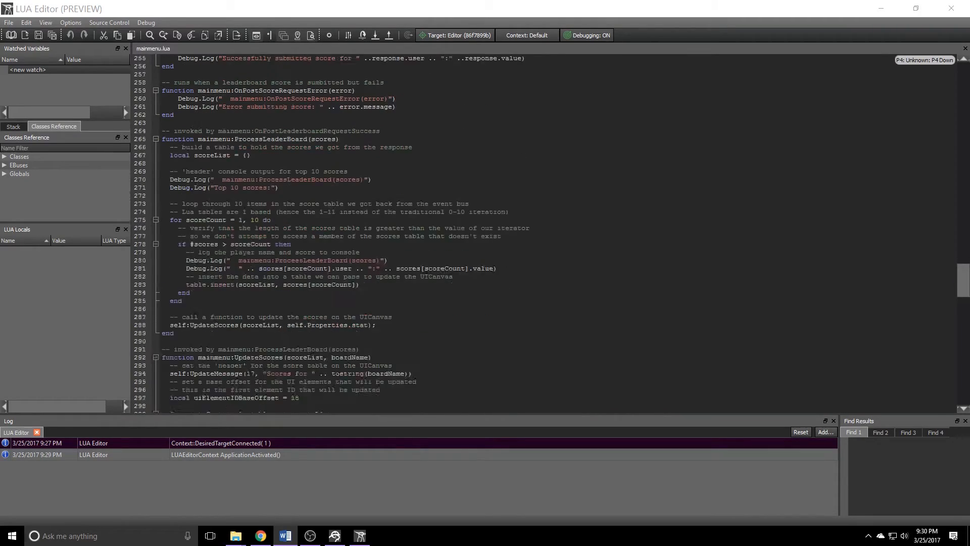
scroll(553, 232, down, 5)
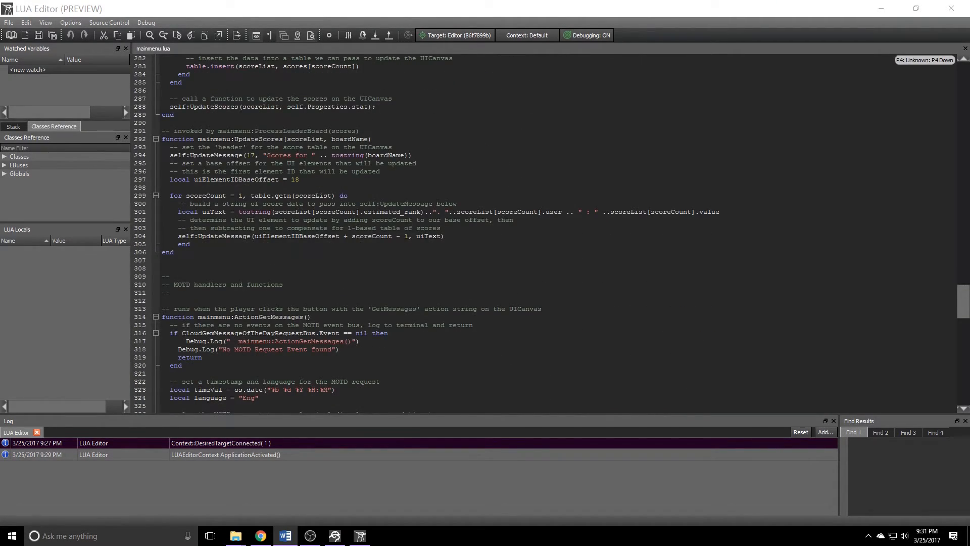
scroll(552, 231, down, 19)
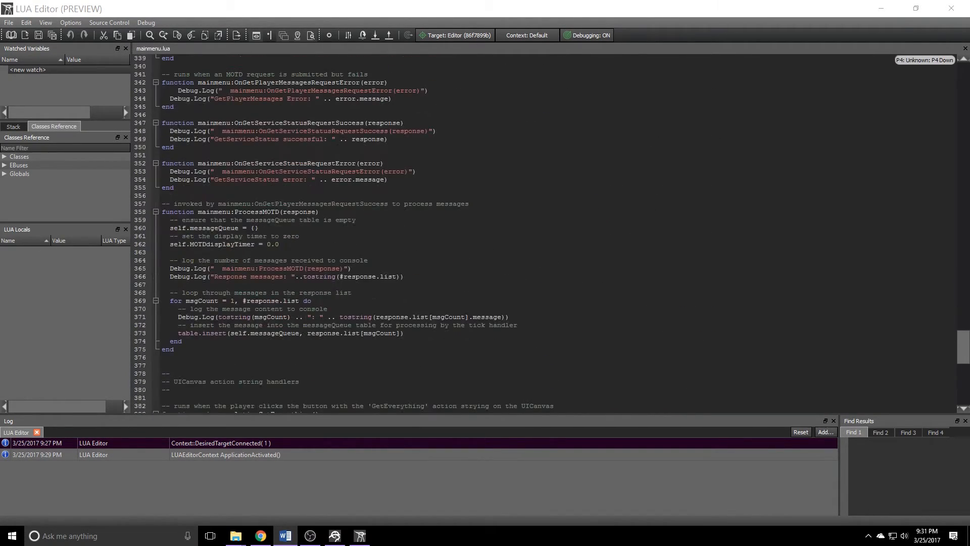
Read through ProcessMOTD and the UICanvas action string handlers in mainmenu.lua, and skim the script again from its properties to the Dynamic Content functions.
scroll(552, 232, down, 6)
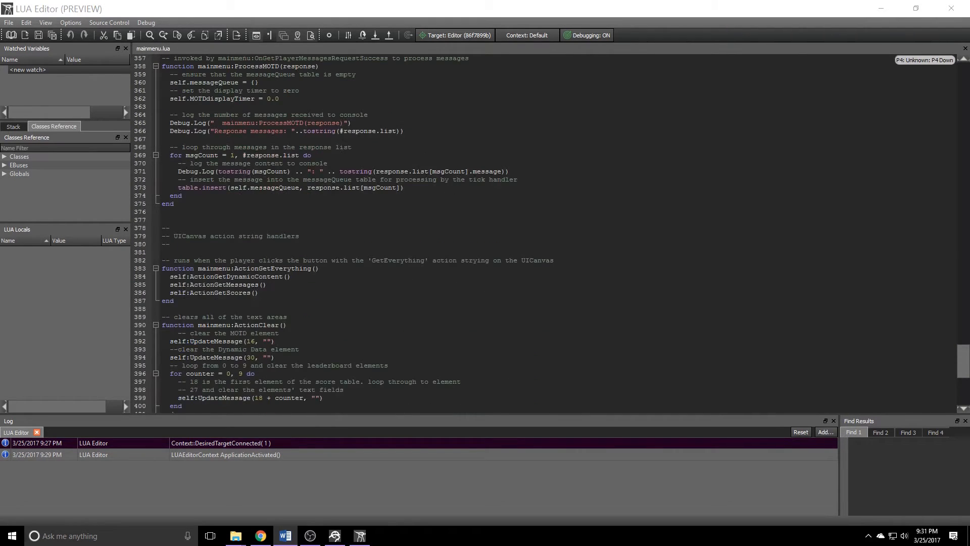
scroll(552, 232, down, 5)
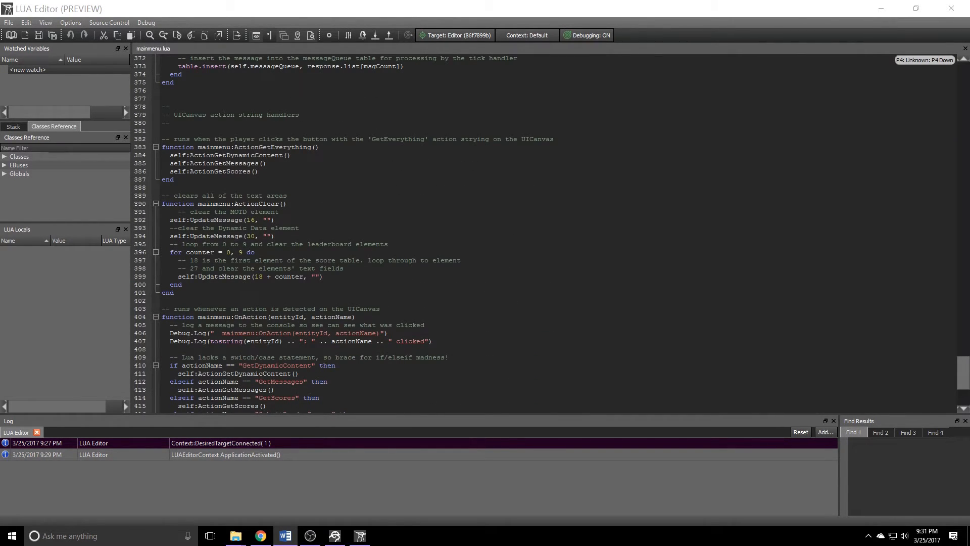
scroll(552, 232, down, 4)
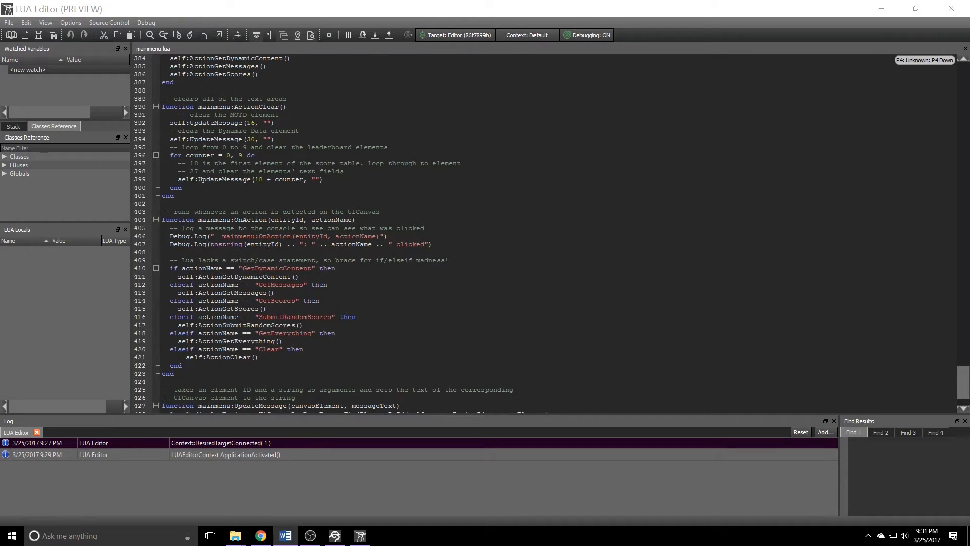
scroll(552, 232, down, 3)
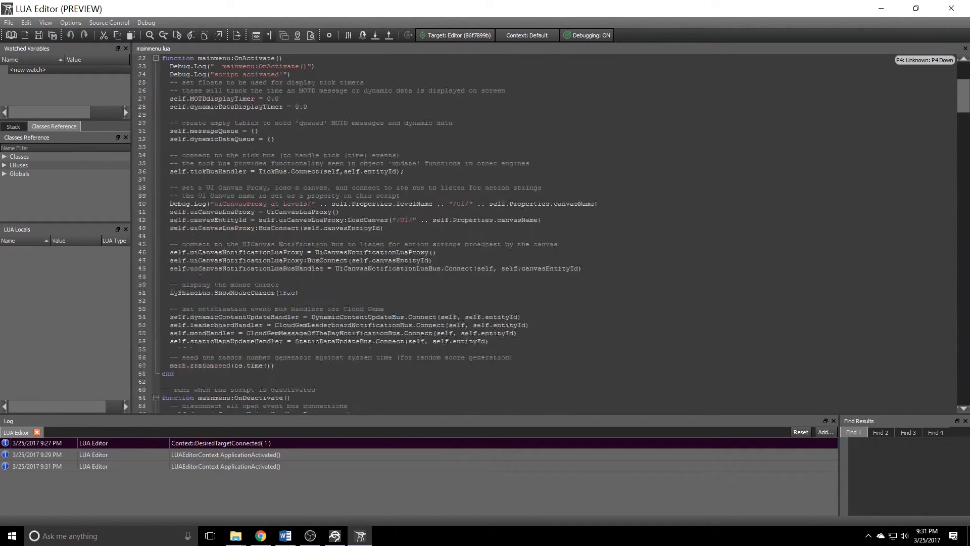
scroll(544, 233, down, 5)
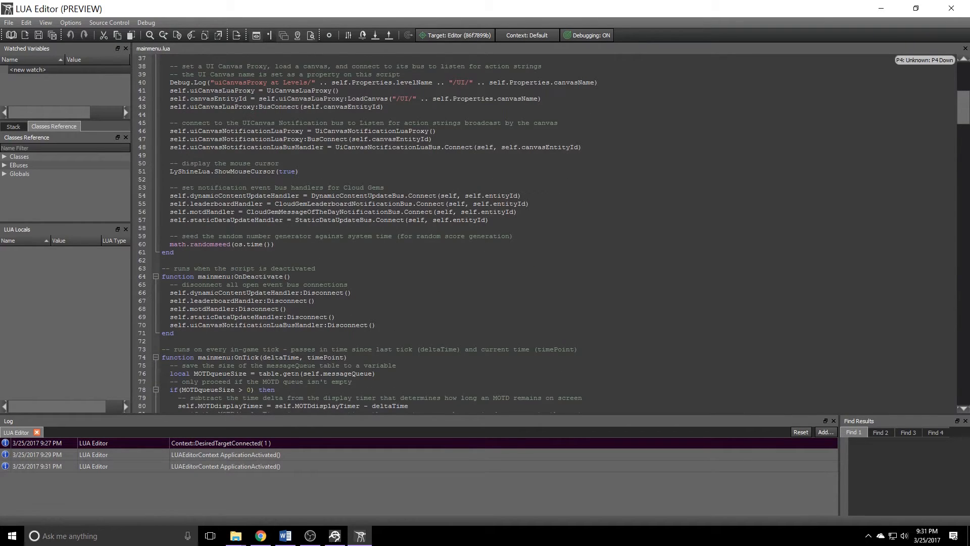
scroll(544, 233, down, 8)
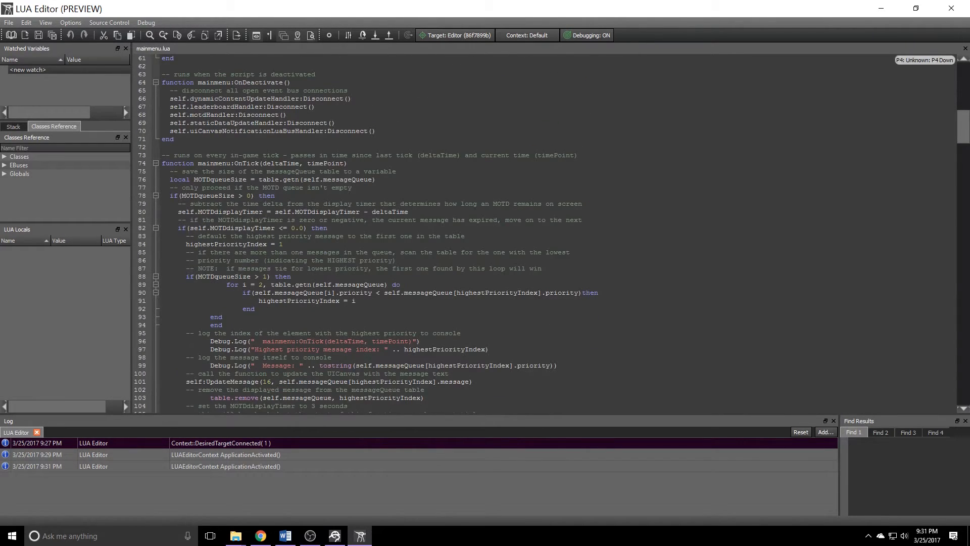
scroll(543, 234, up, 20)
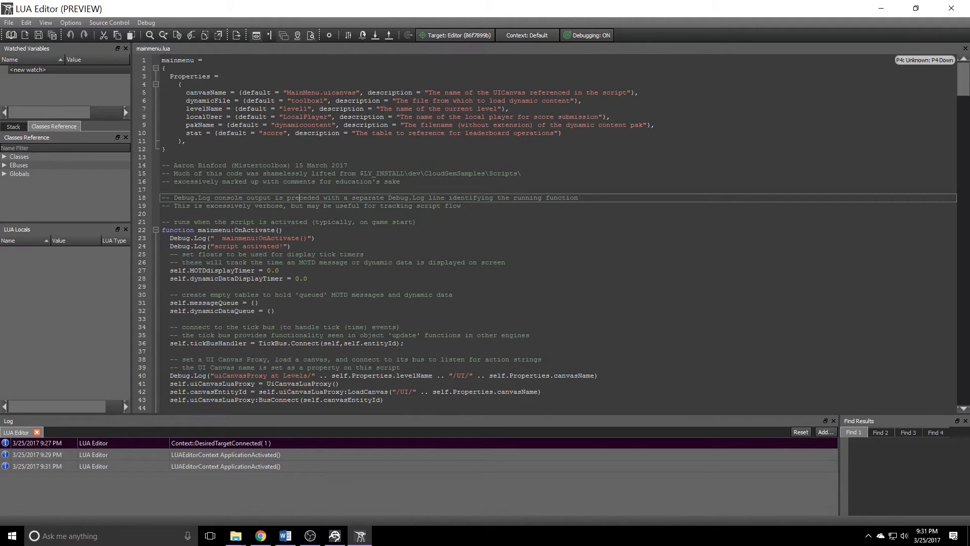
scroll(544, 233, down, 4)
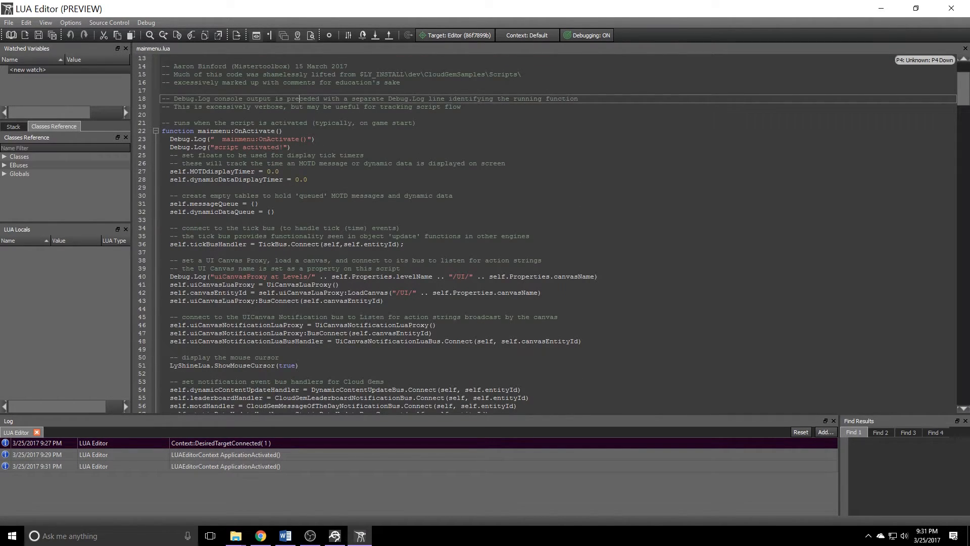
scroll(544, 233, down, 20)
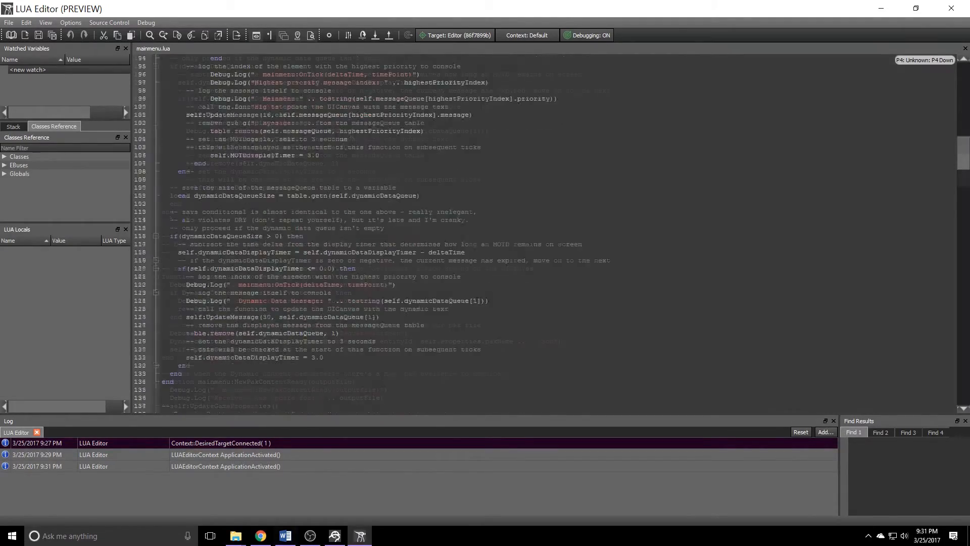
scroll(544, 234, down, 8)
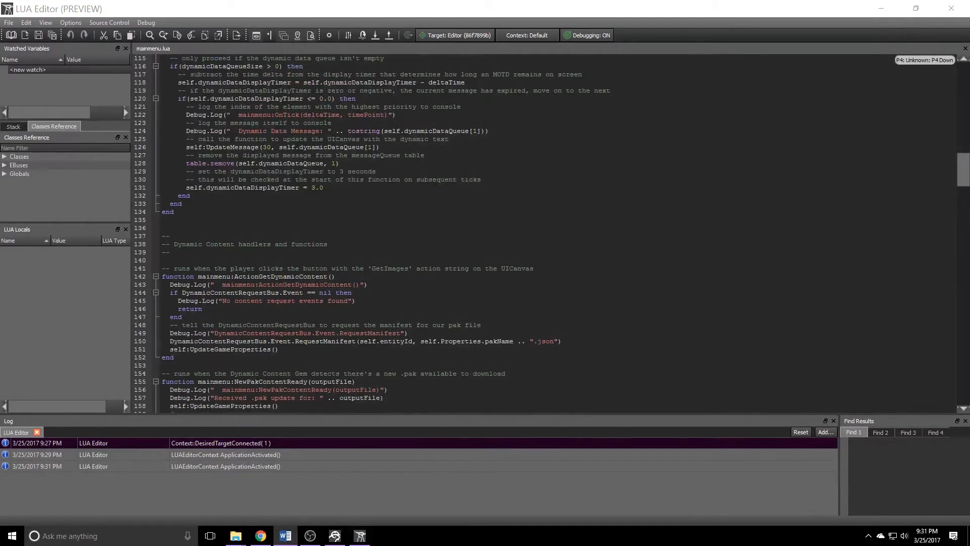
Close the LUA Editor and run level1 in game mode to test the MOTD request, clearing the canvas text at the end.
click(937, 8)
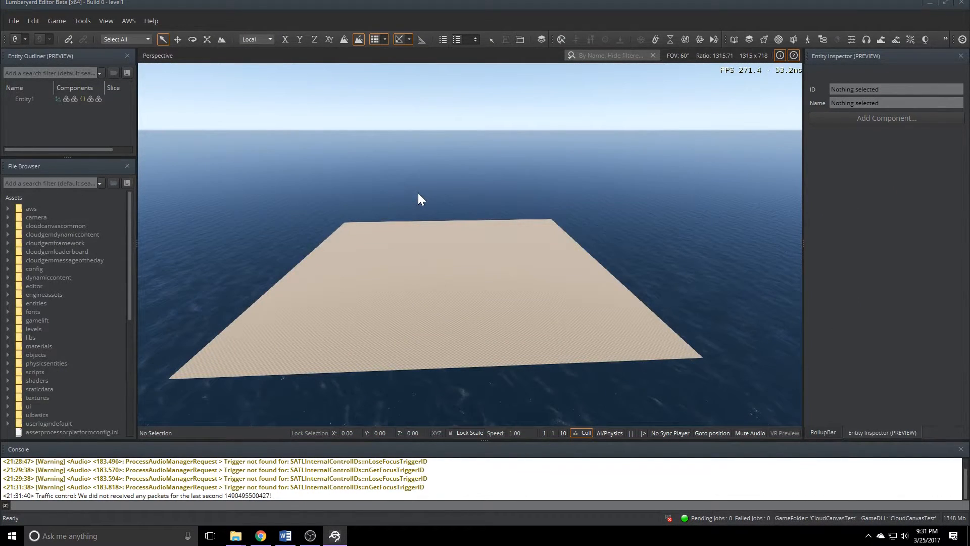
key(ctrl+g)
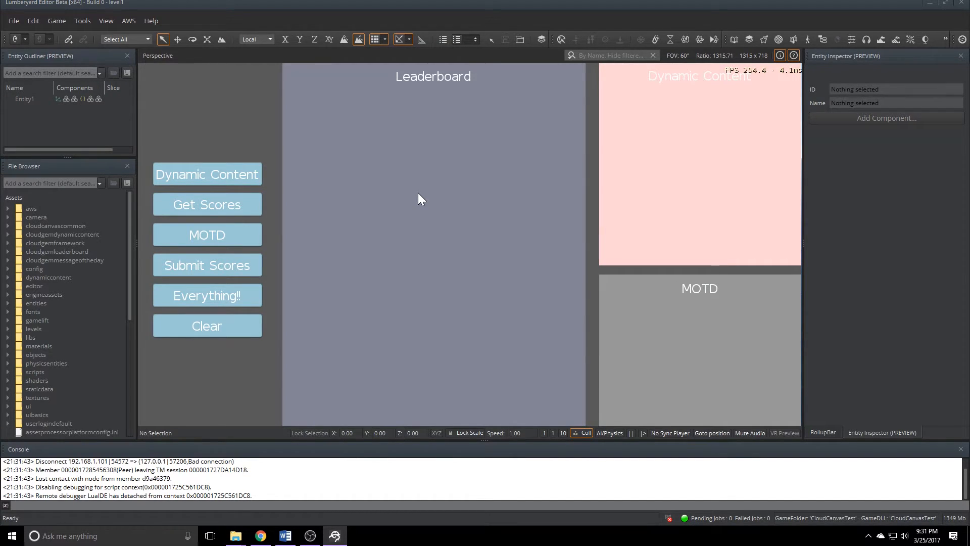
click(246, 235)
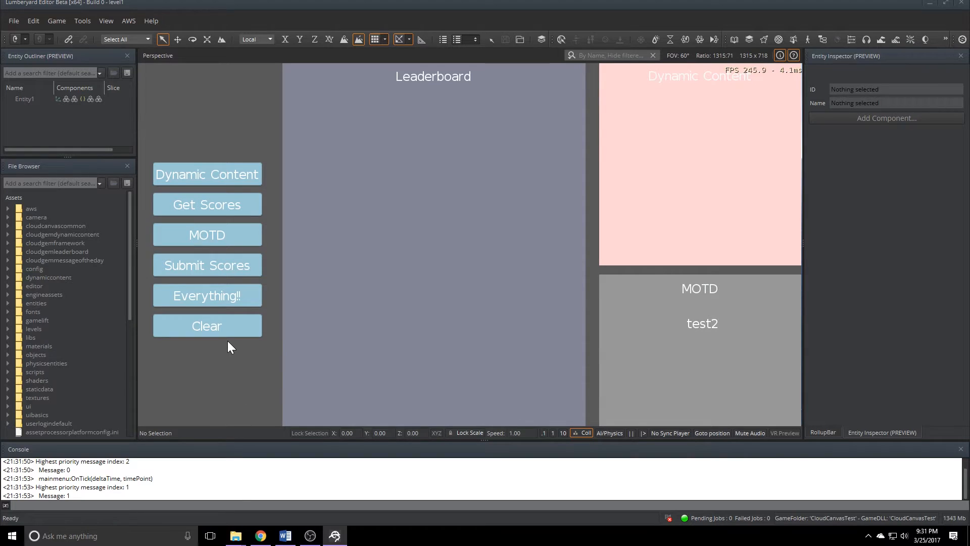
click(208, 322)
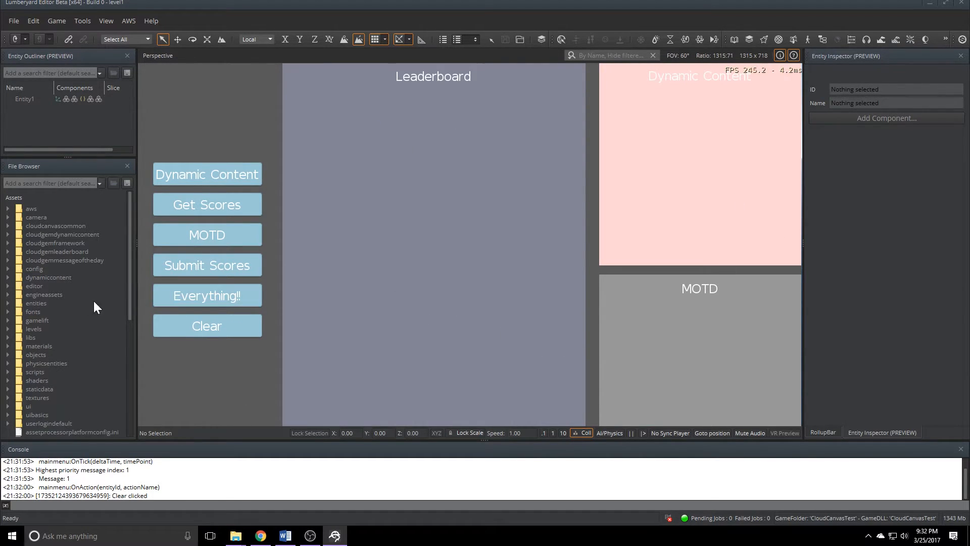
Test retrieving the leaderboard scores and the dynamic content on the running canvas, and clear the displayed text.
click(240, 207)
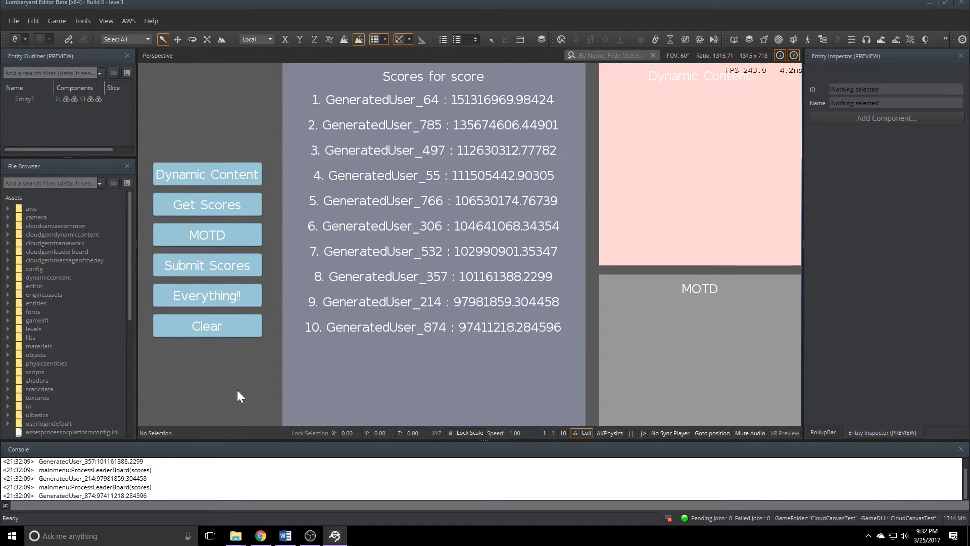
click(204, 174)
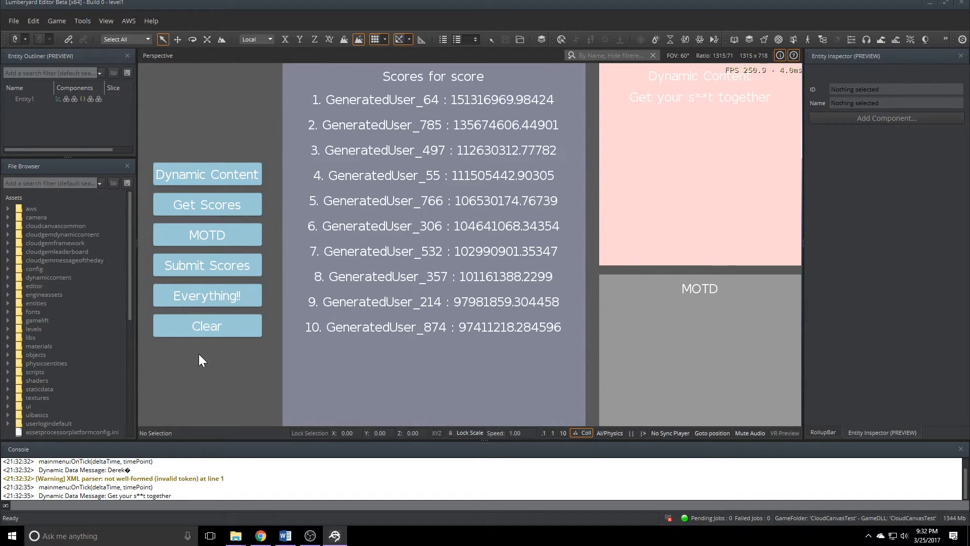
click(220, 329)
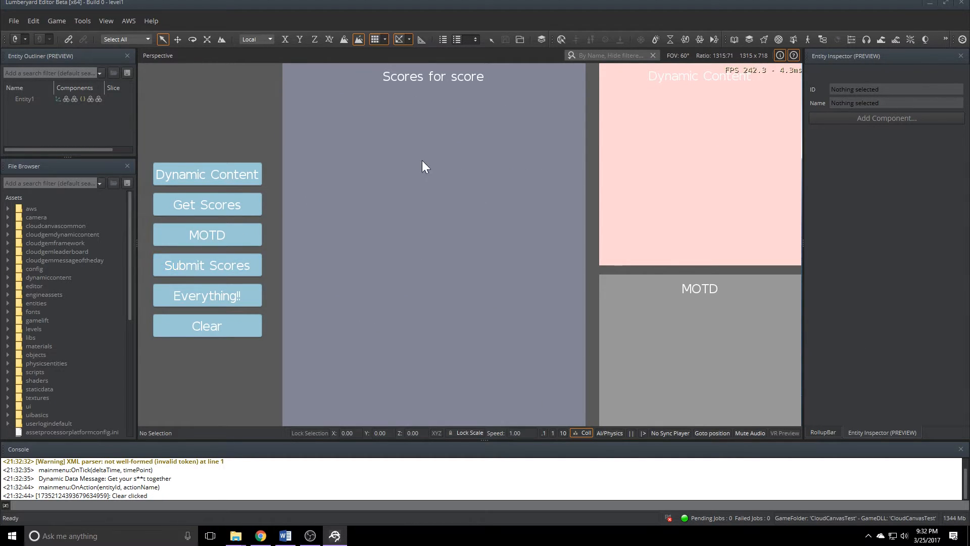
Test requesting everything at once on the running canvas, clear the displayed text and exit game mode.
click(210, 298)
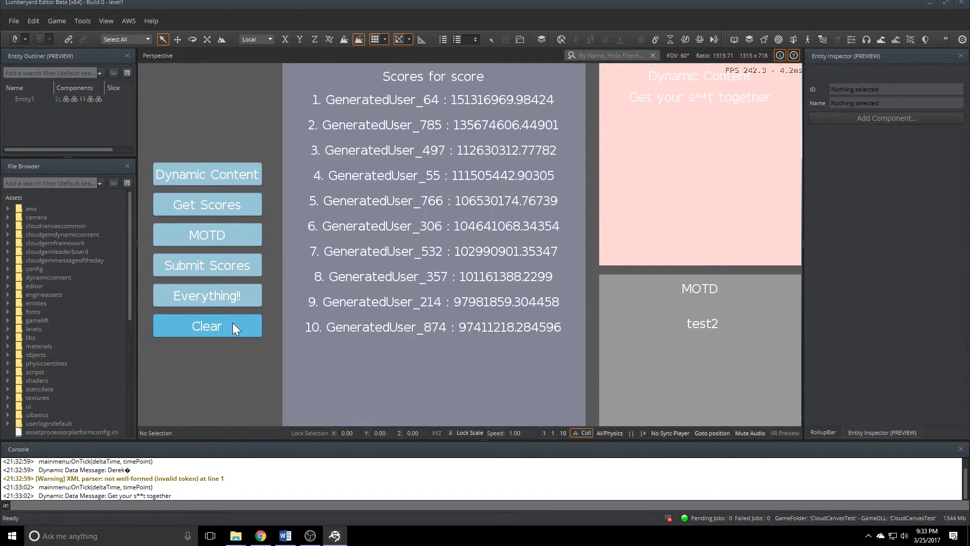
click(198, 325)
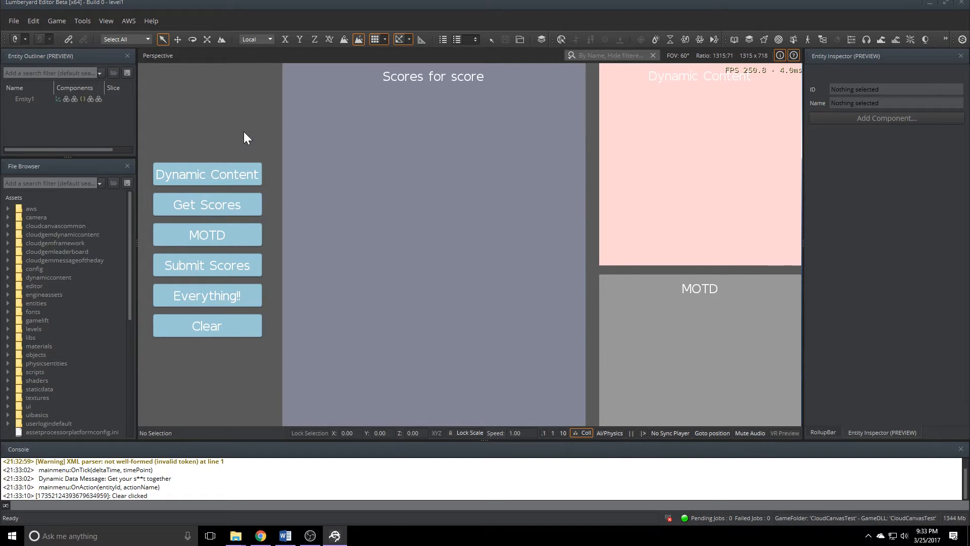
key(Escape)
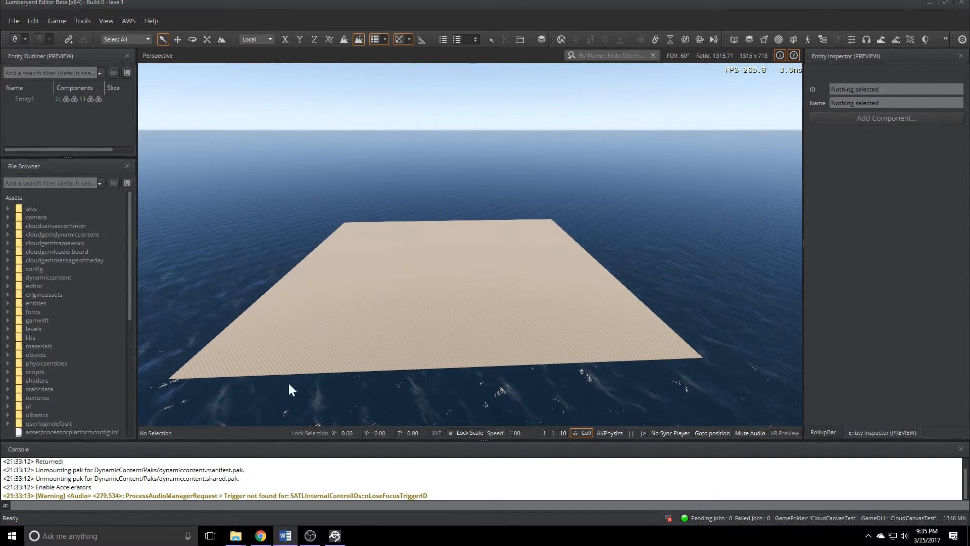
Switch to the Cloud Gem Portal in the browser and add a message of the day reading test3 with priority 2.
click(260, 535)
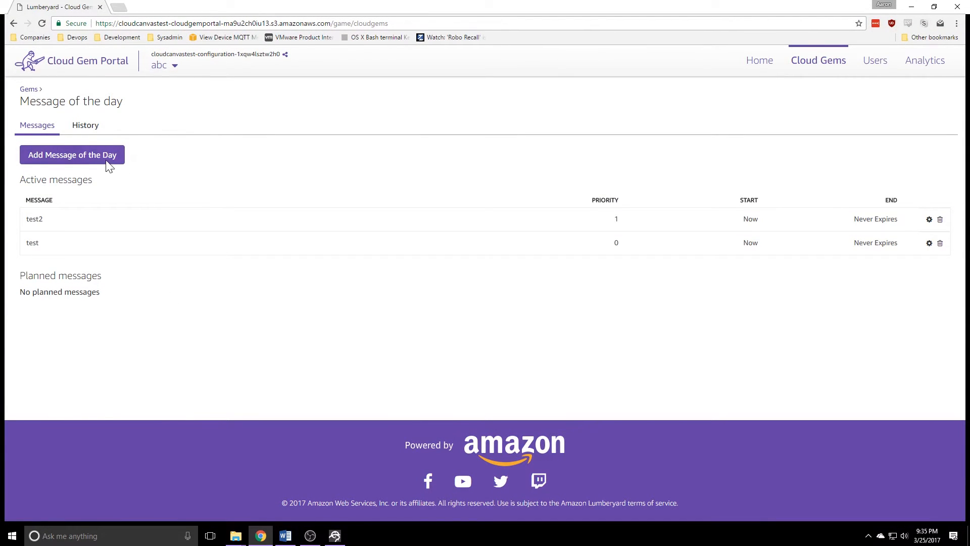
click(79, 155)
click(411, 104)
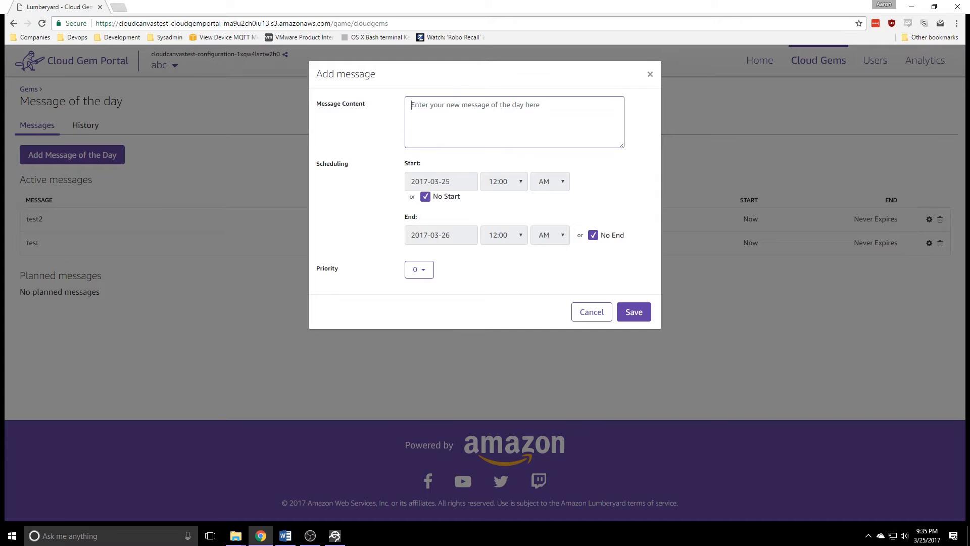
text(test3)
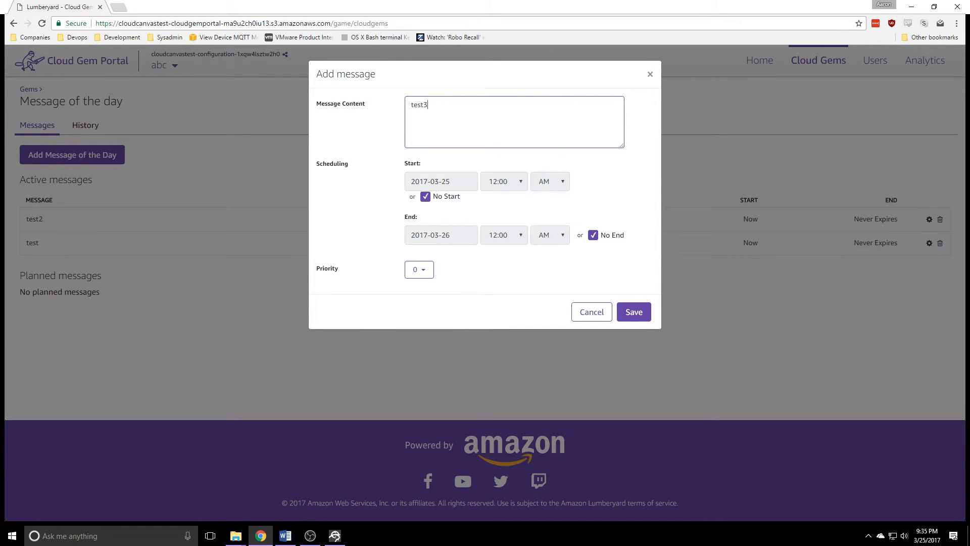
click(419, 269)
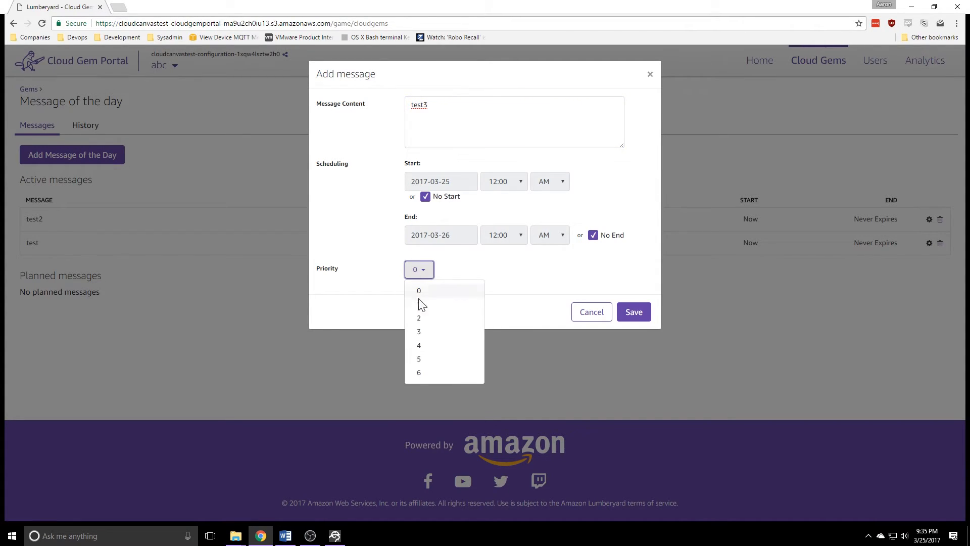
click(421, 321)
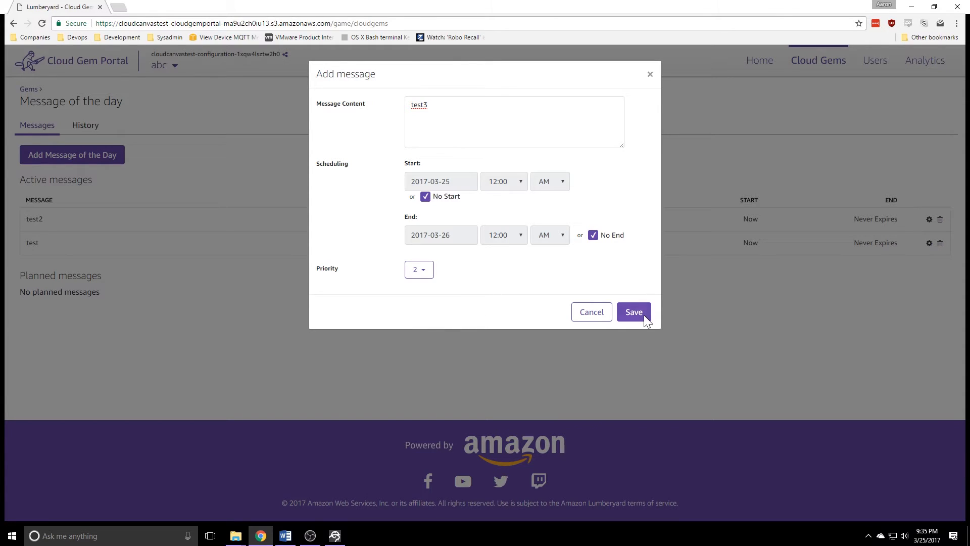
click(624, 312)
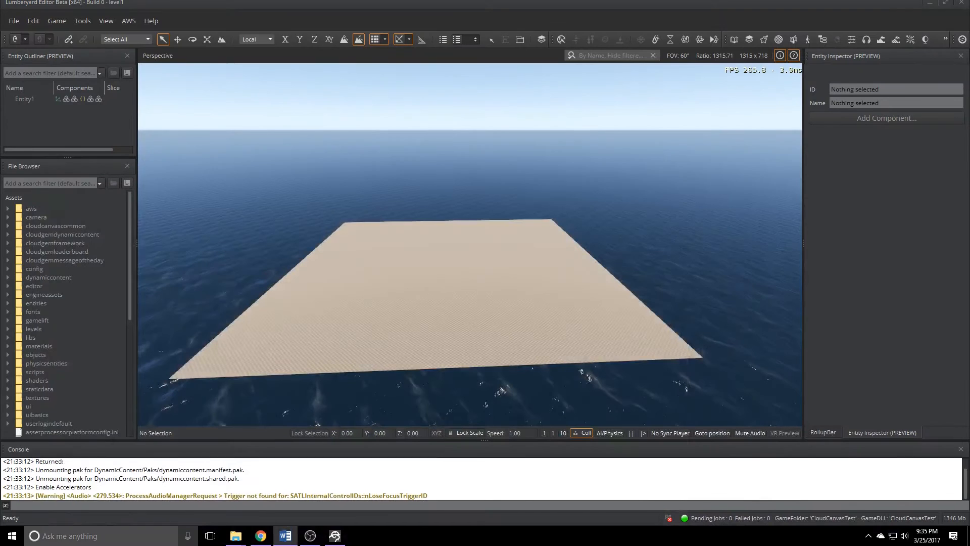
Return to the Lumberyard Editor, run the level in game mode and request the messages of the day again.
click(324, 217)
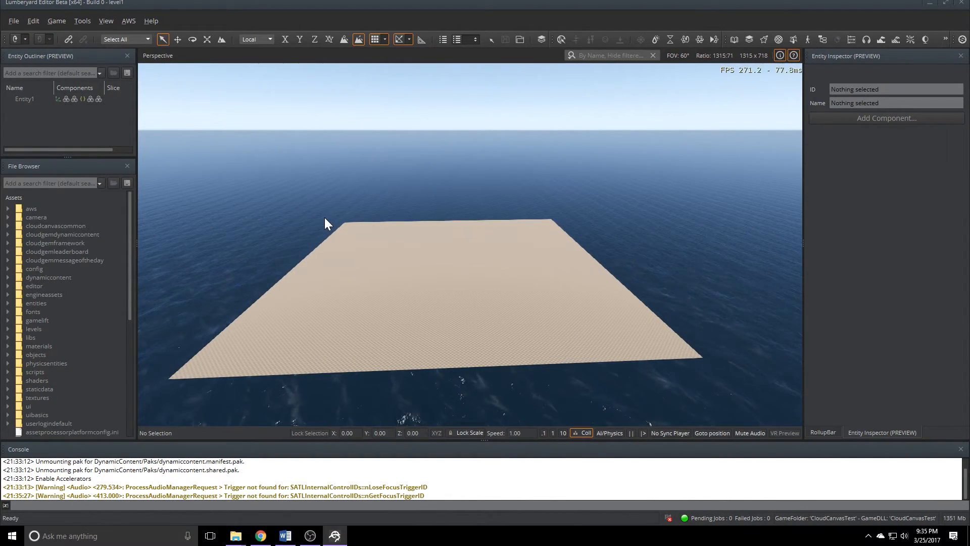
key(ctrl+g)
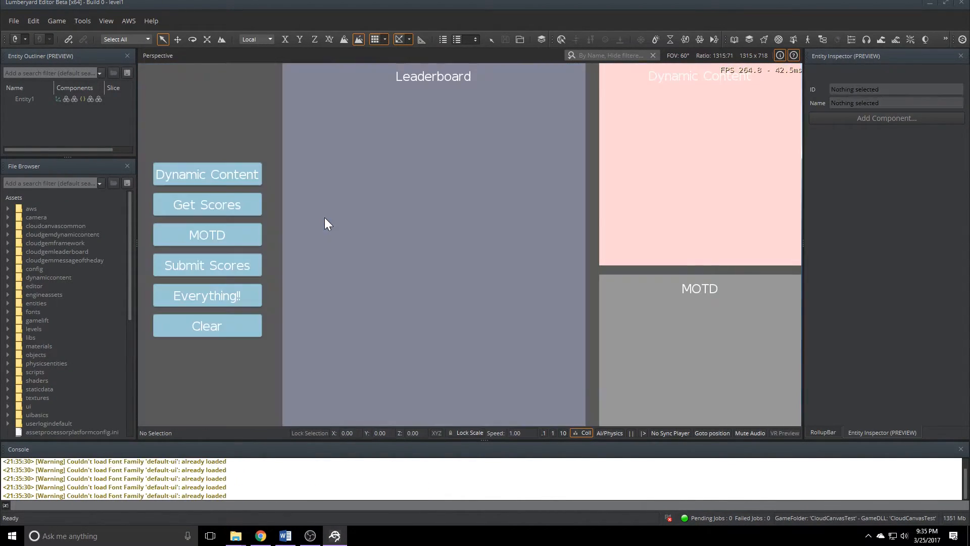
click(229, 235)
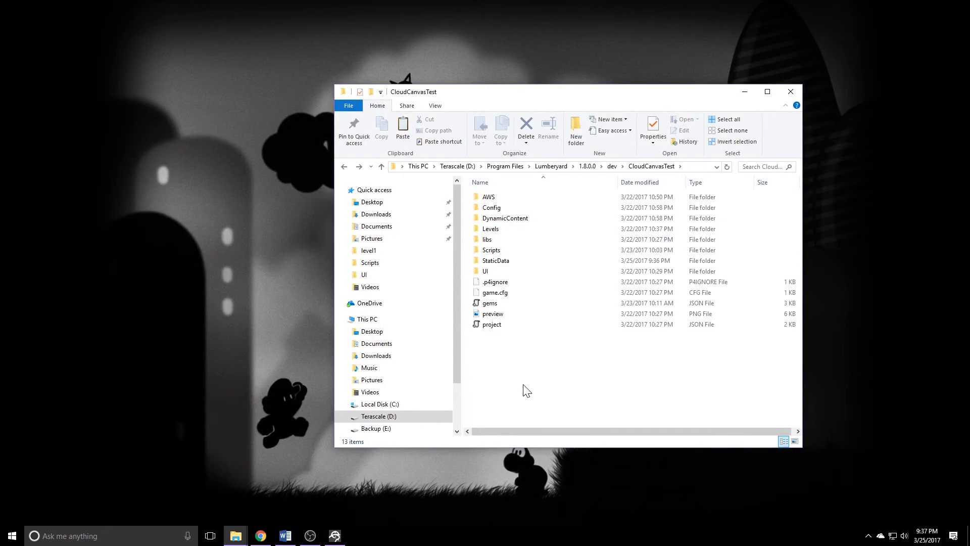
Open the toolbox1 file from the CloudCanvasTest project's StaticData folder in Notepad, with its window made narrower and moved aside.
double_click(495, 261)
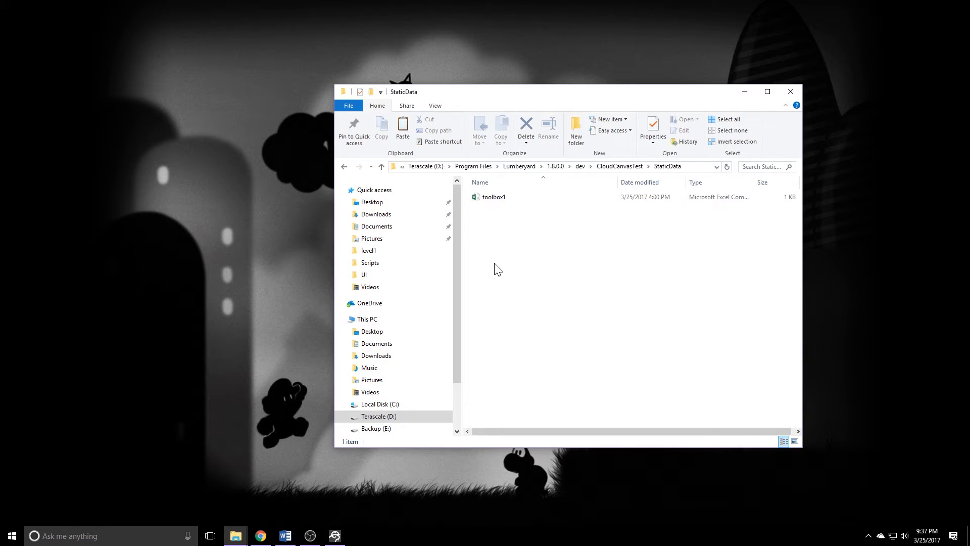
right_click(502, 202)
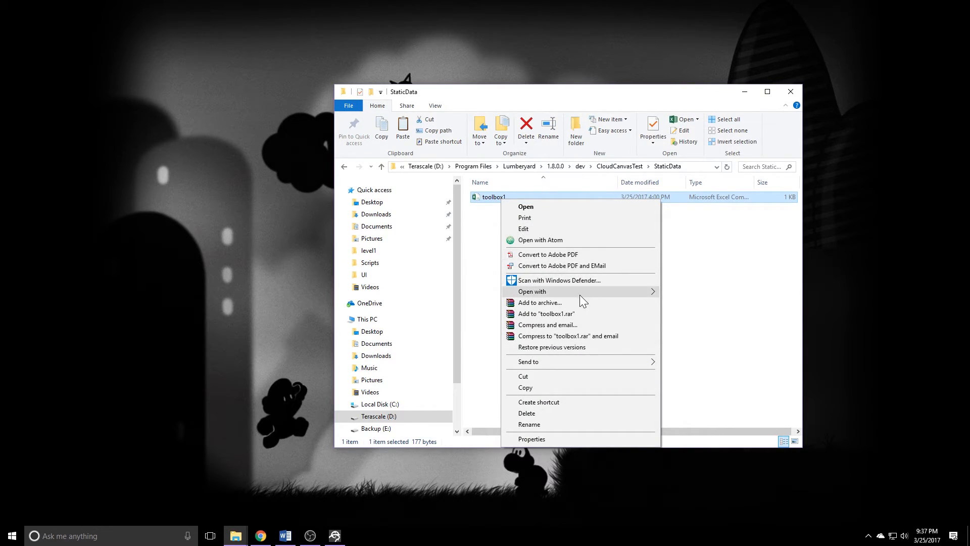
mouse_move(587, 290)
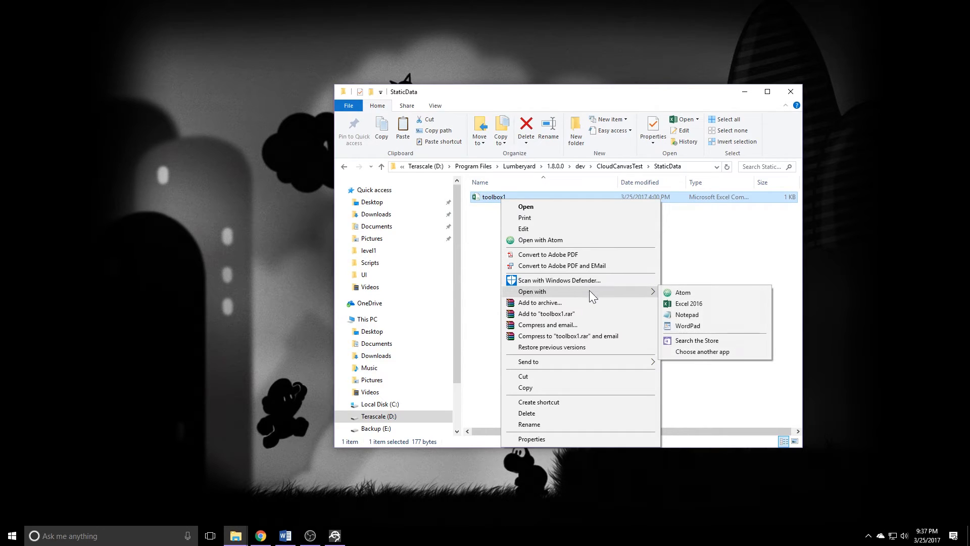
click(699, 314)
drag(739, 101, 345, 114)
drag(163, 196, 400, 186)
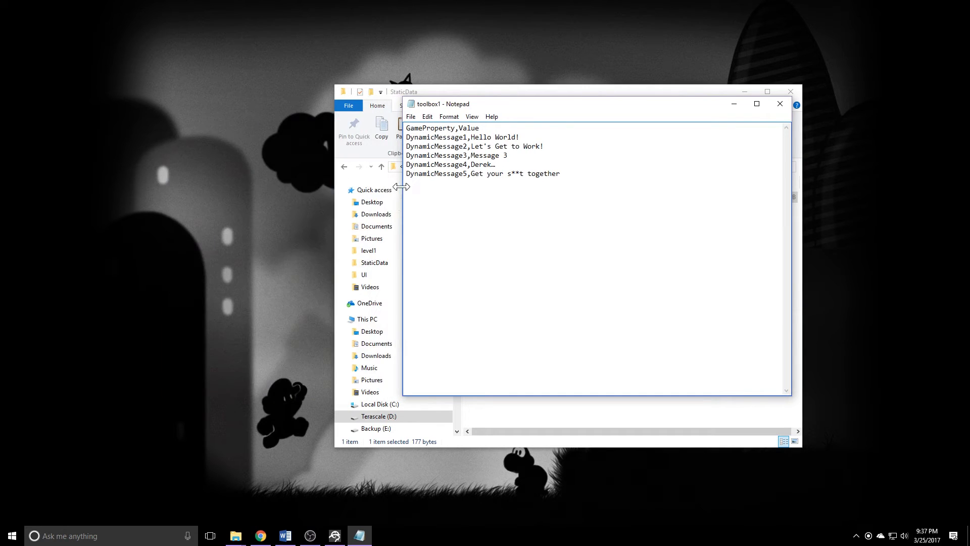
drag(563, 112, 378, 87)
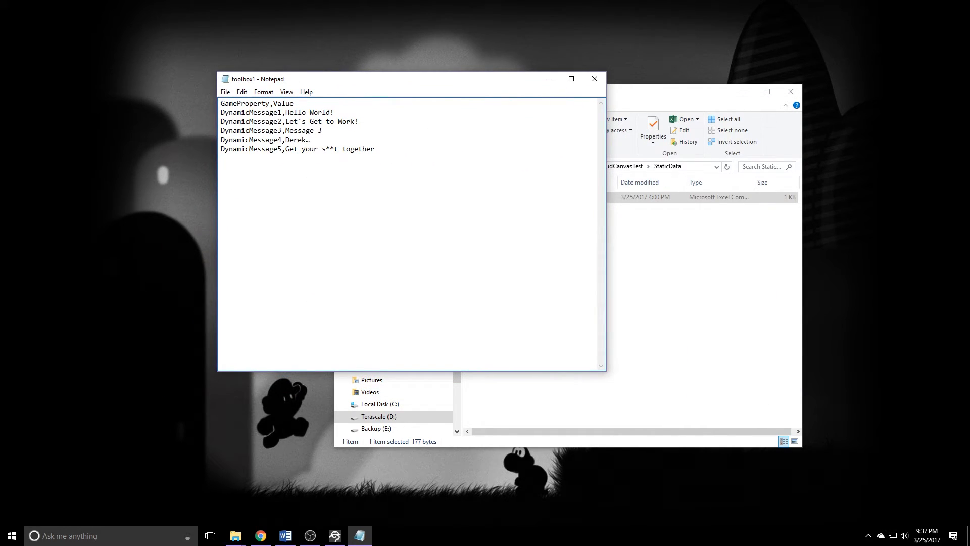
Change the DynamicMessage4 value in toolbox1 to Big Money, save the file and close it.
drag(221, 140, 310, 139)
click(310, 140)
key(BackSpace)
key(BackSpace)
key(BackSpace)
key(BackSpace)
key(BackSpace)
text(Big Money)
click(225, 92)
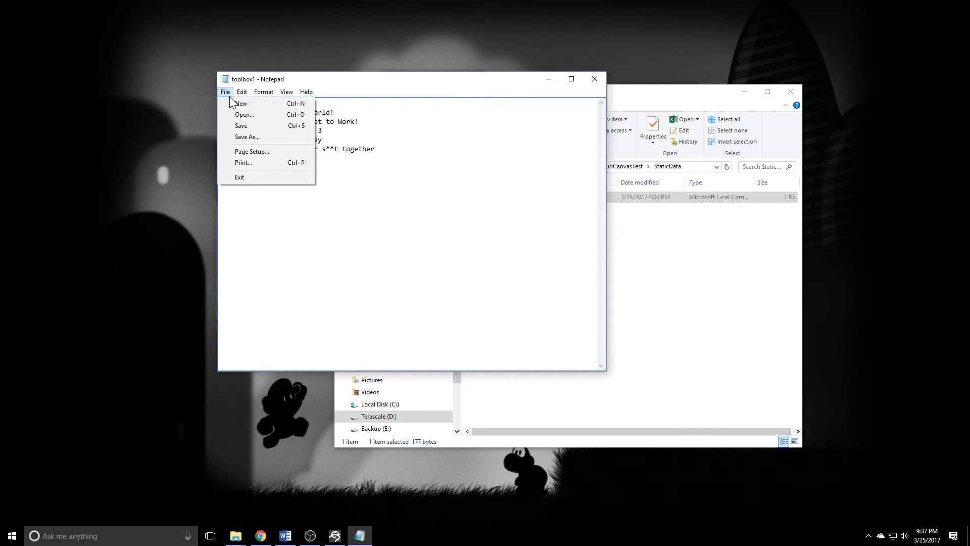
click(241, 125)
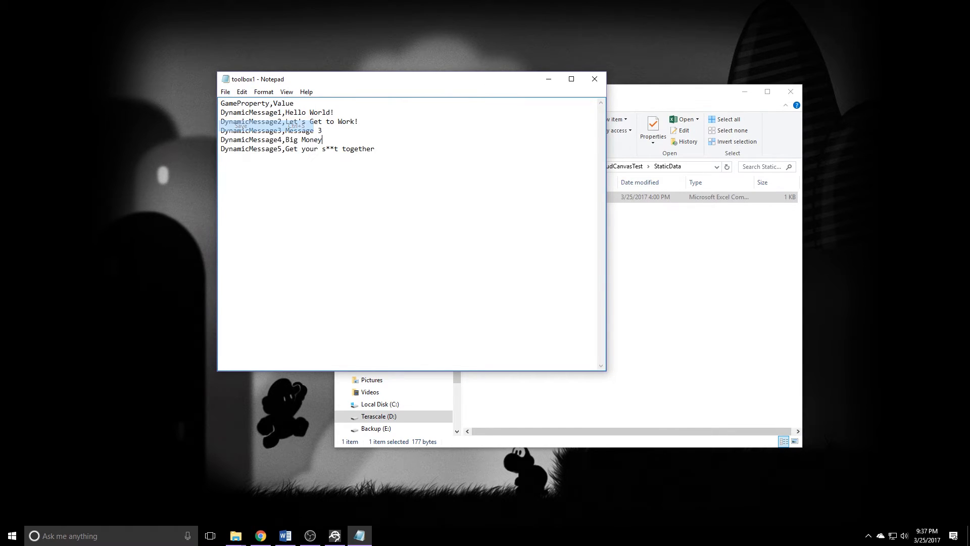
click(593, 80)
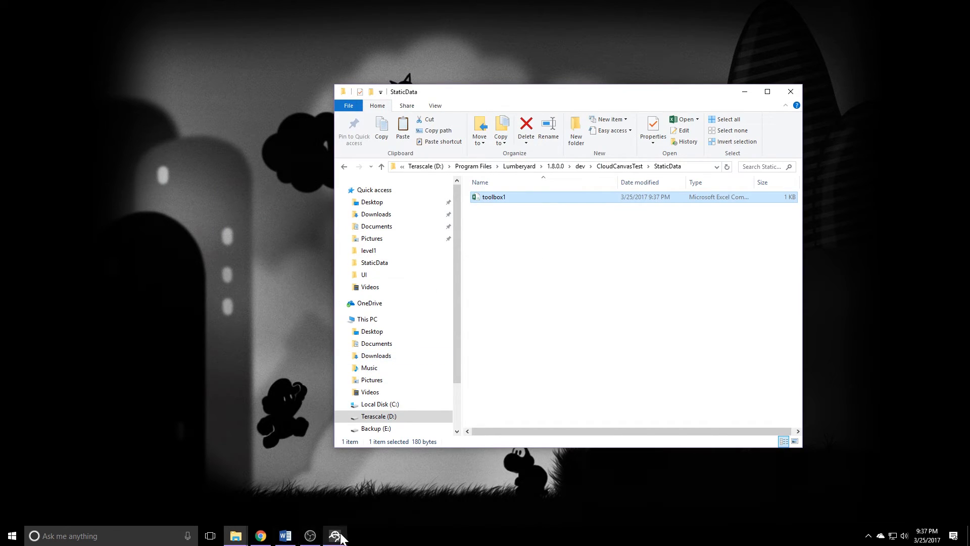
Switch to the Lumberyard Editor and load the dynamiccontent.json manifest in the Dynamic Content Manager.
click(336, 535)
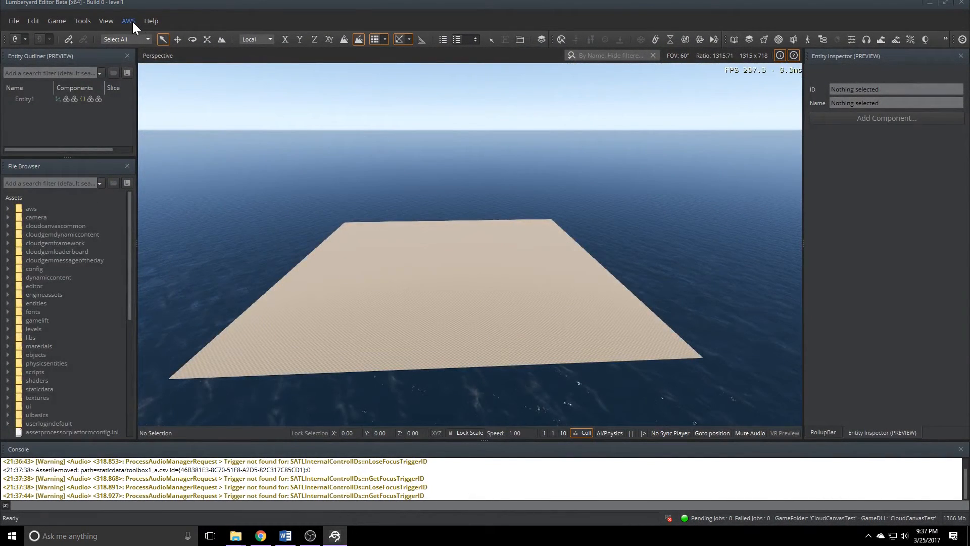
click(128, 22)
mouse_move(147, 50)
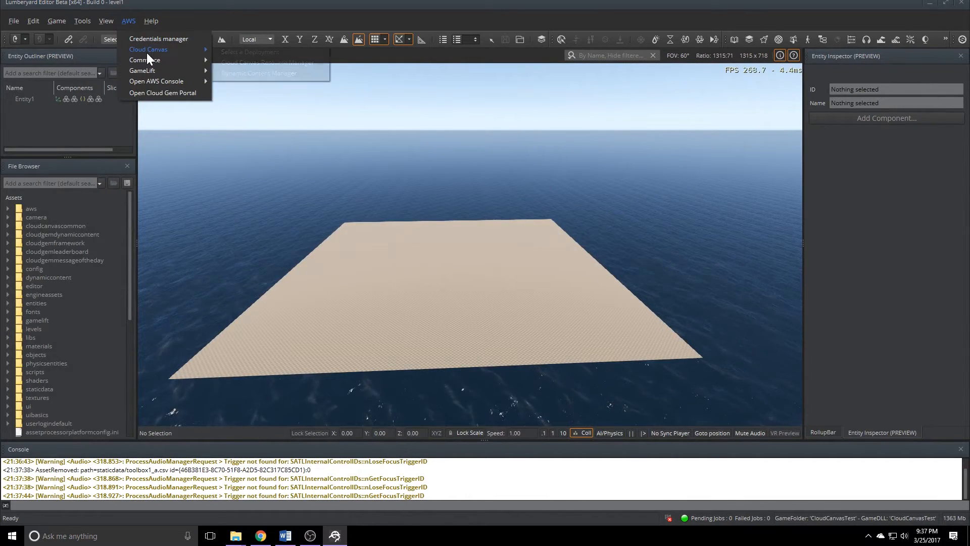
click(249, 72)
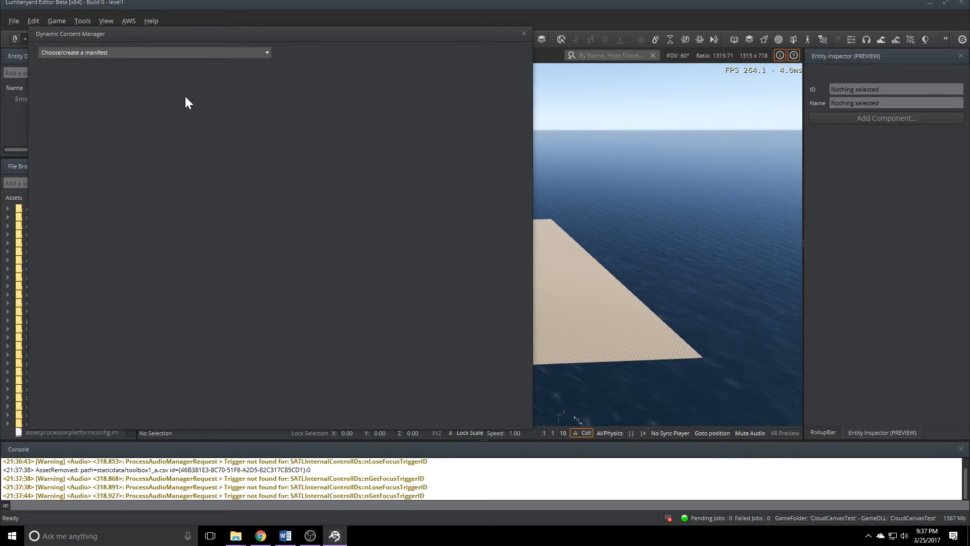
click(199, 52)
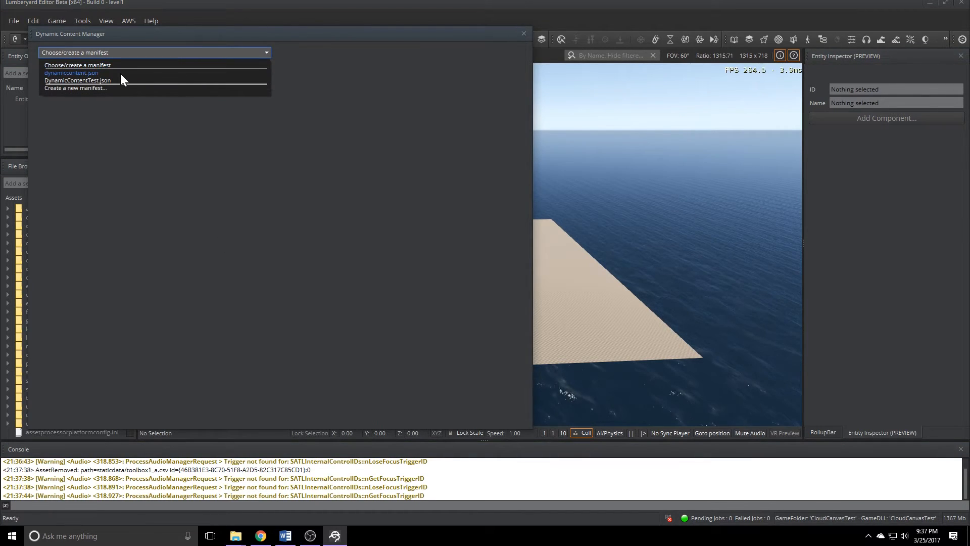
click(75, 72)
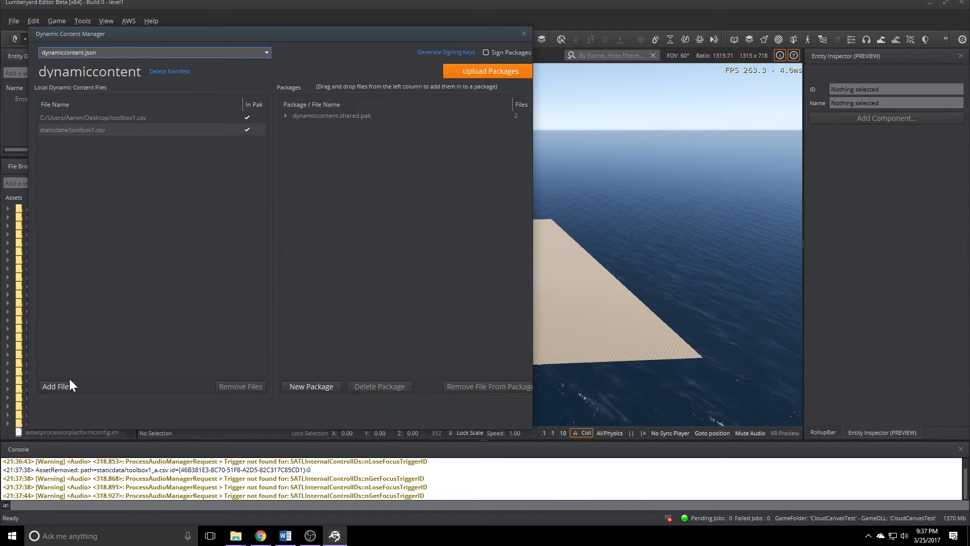
Add the toolbox1 file from the staticdata folder to the manifest again, upload the packages and close the Dynamic Content Manager.
click(91, 129)
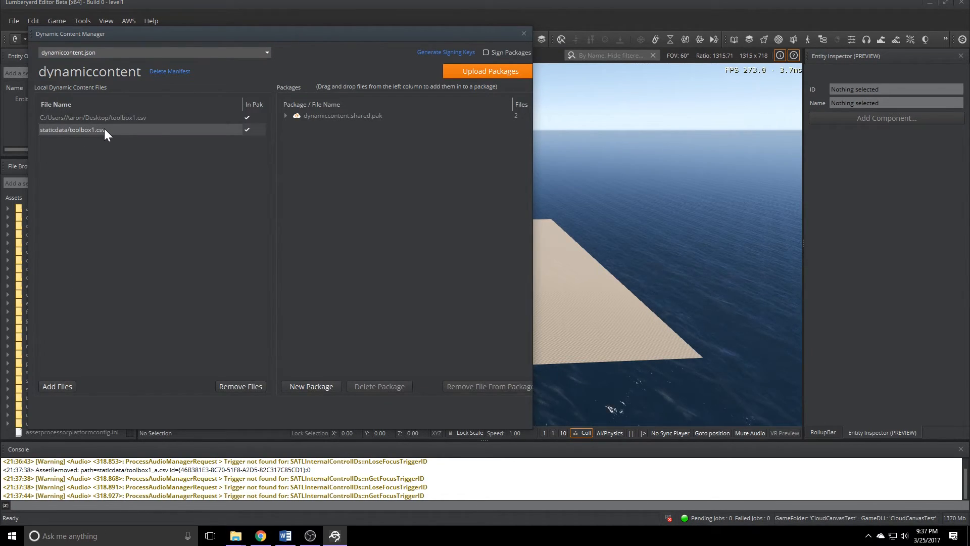
click(57, 385)
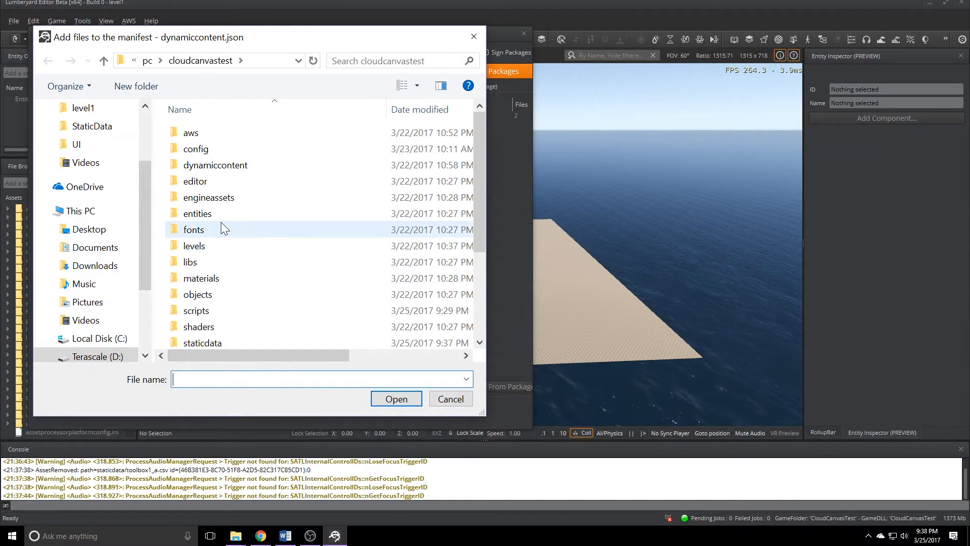
scroll(220, 302, down, 3)
double_click(208, 213)
click(197, 133)
click(388, 396)
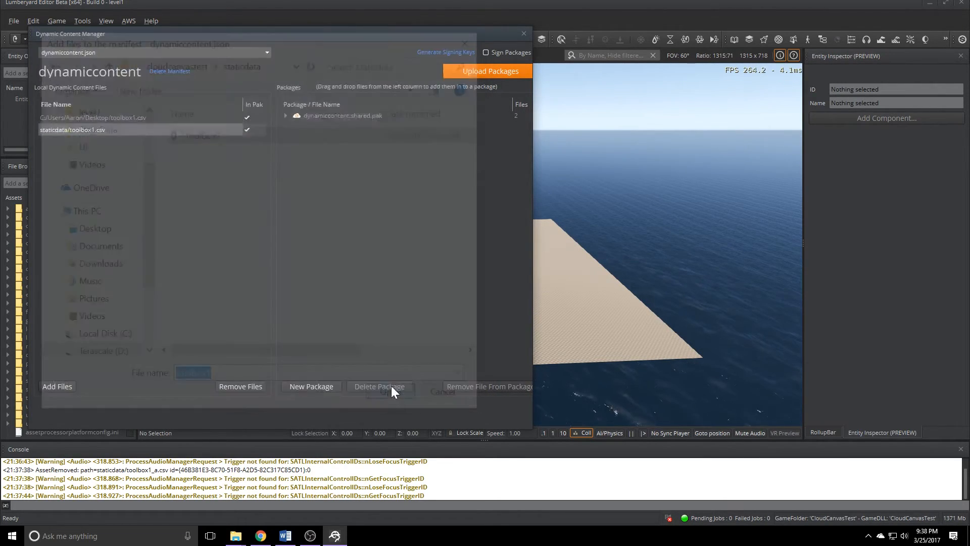
click(471, 71)
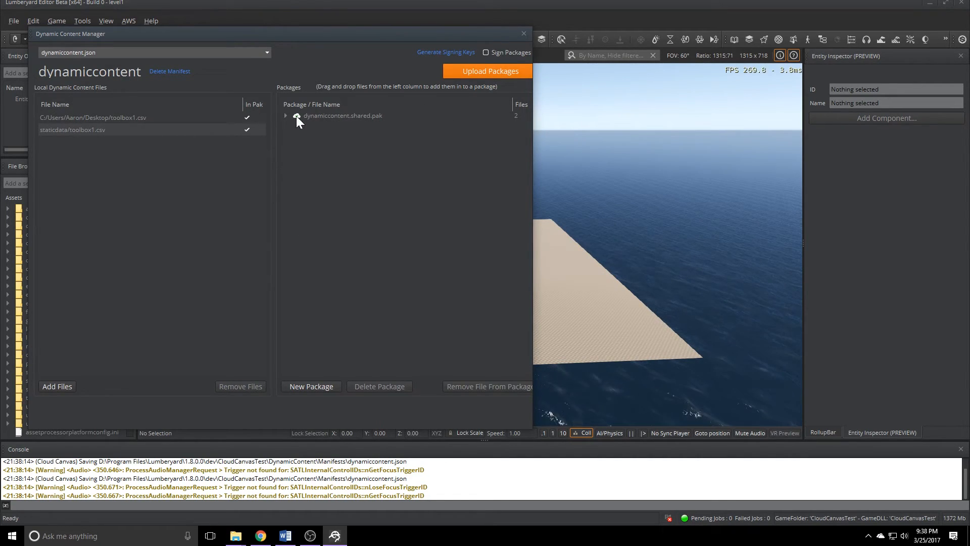
click(523, 34)
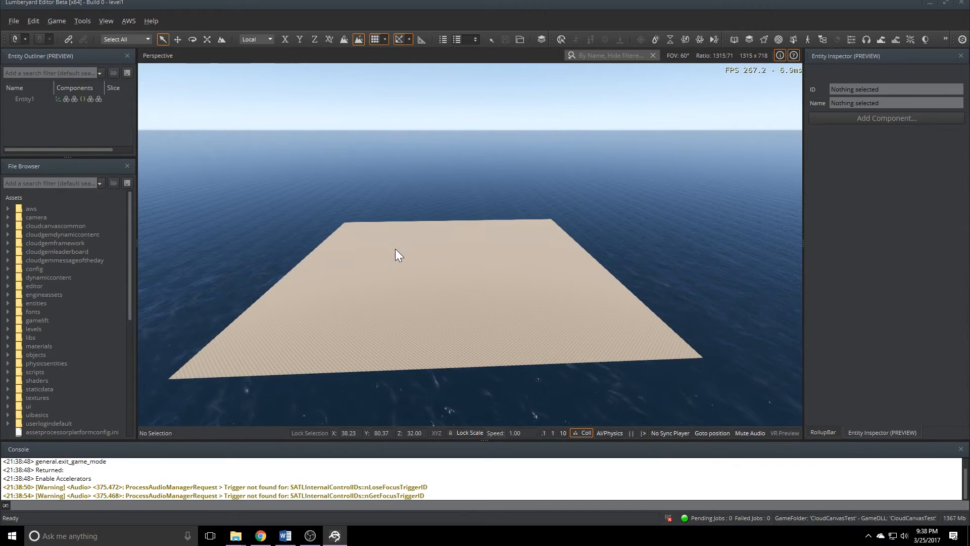
Run the level in game mode, request the dynamic content to check the updated messages, and exit game mode.
key(ctrl+g)
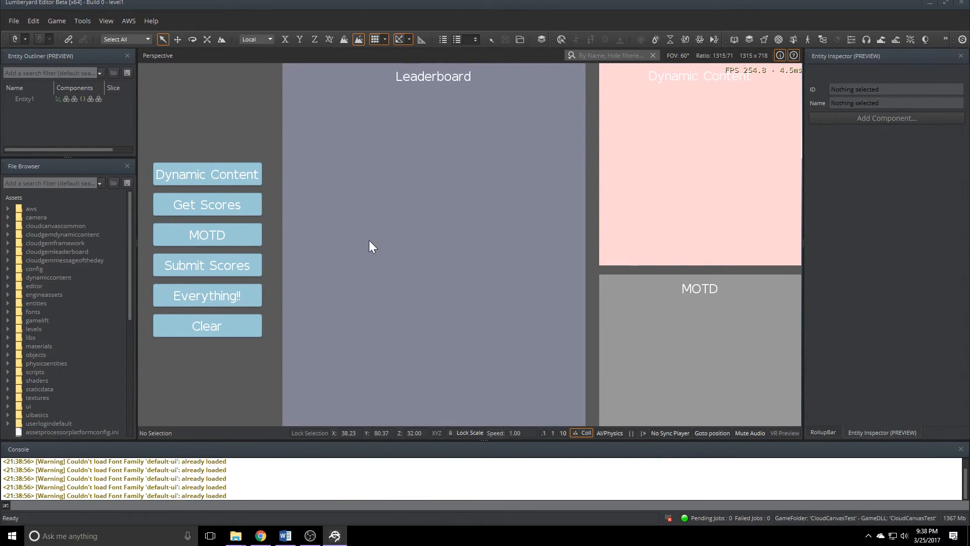
click(235, 172)
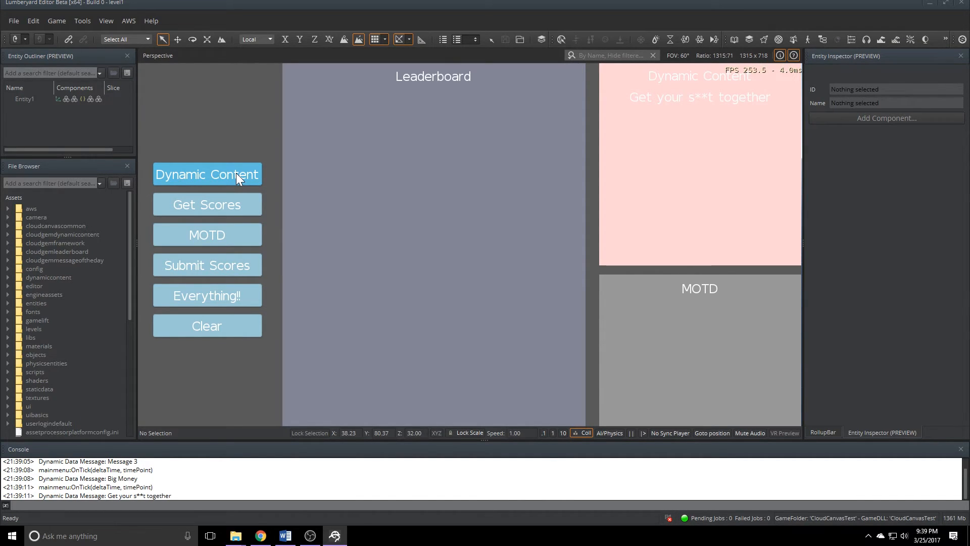
key(Escape)
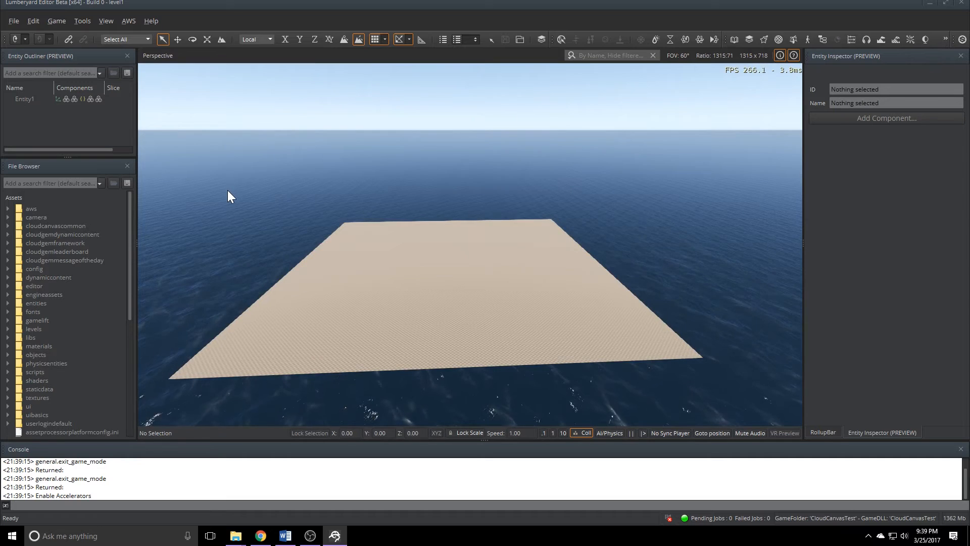